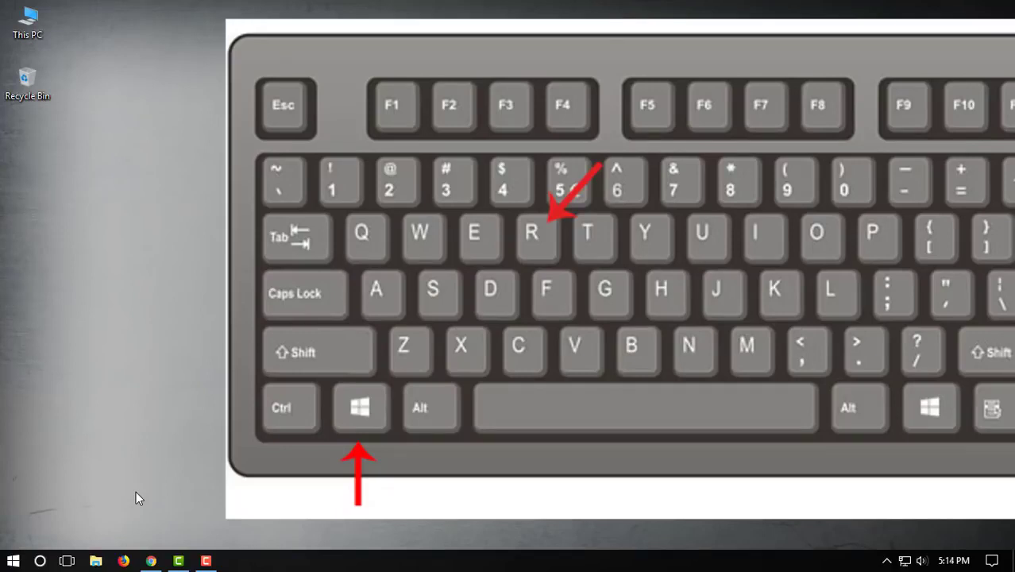
Open the Windows Temp folder by running the command temp from the Run dialog
key("super+r")
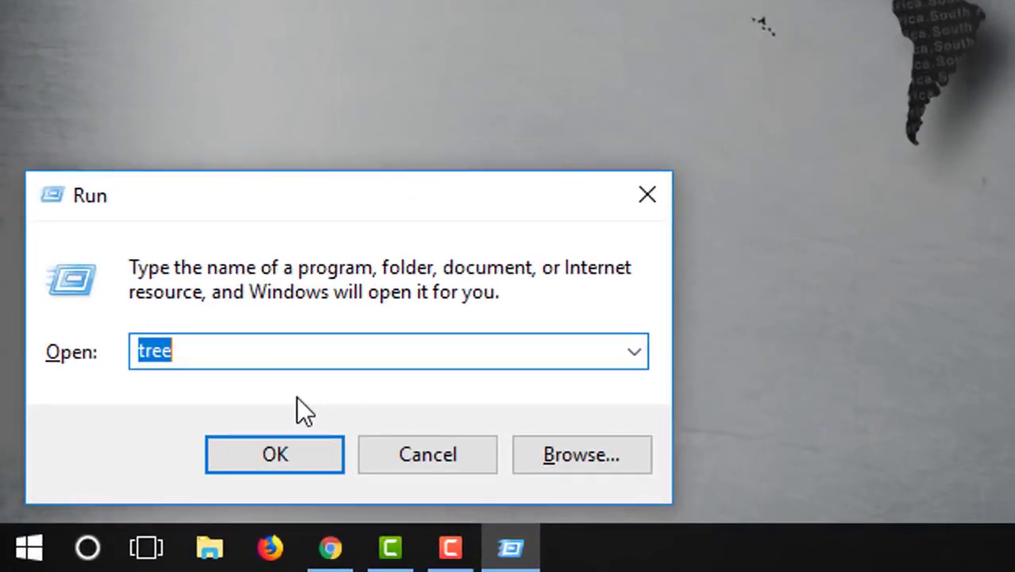
type("temp")
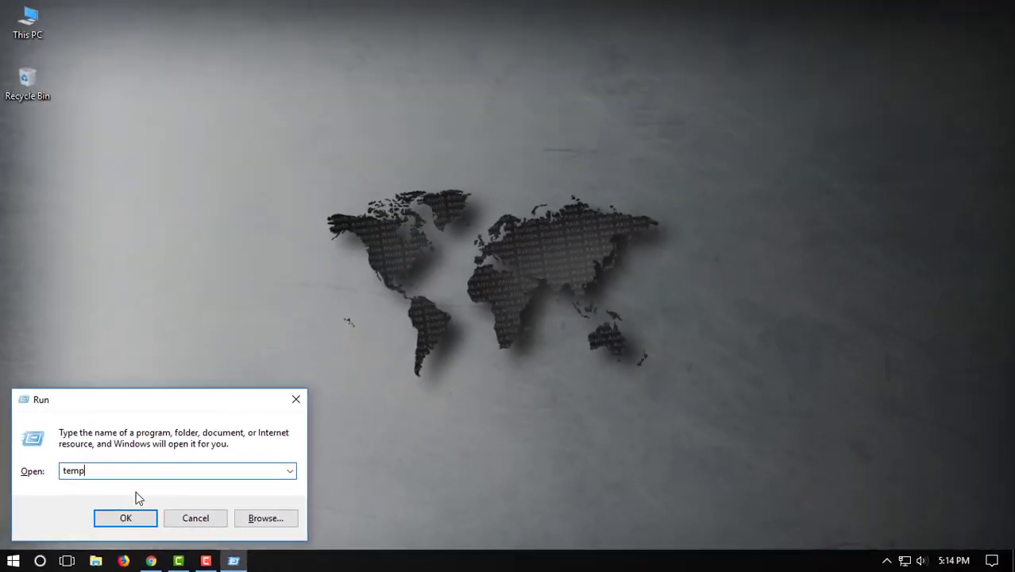
left_click(141, 517)
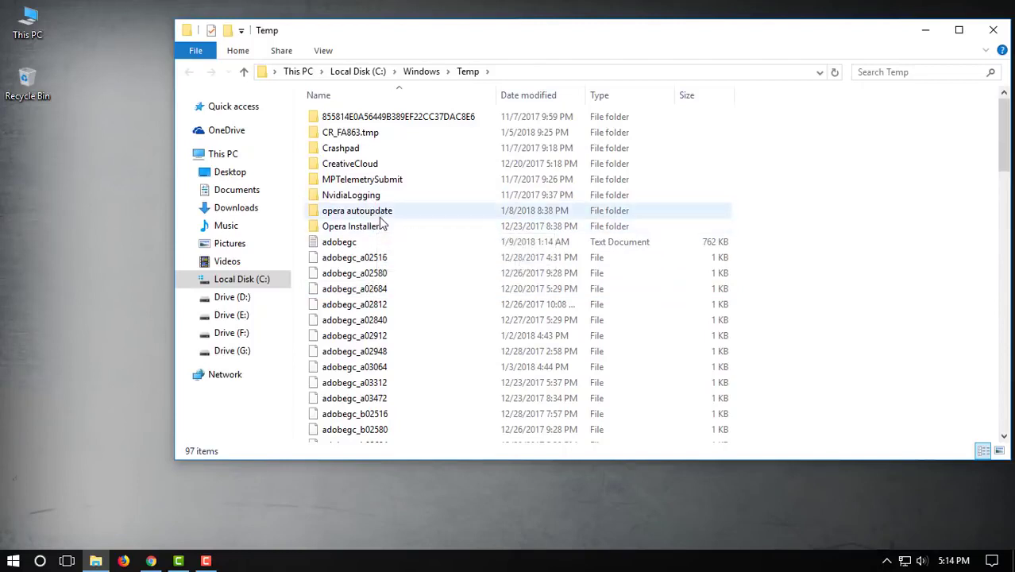
Delete everything in the Windows Temp folder, granting administrator permission for all current items and skipping those in use, and close the folder
key("ctrl+a")
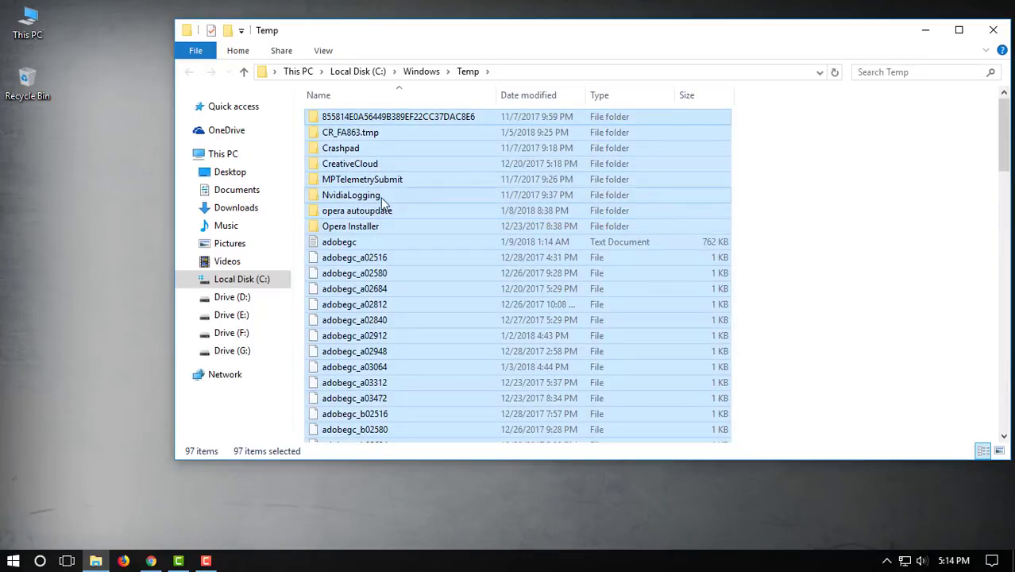
right_click(392, 183)
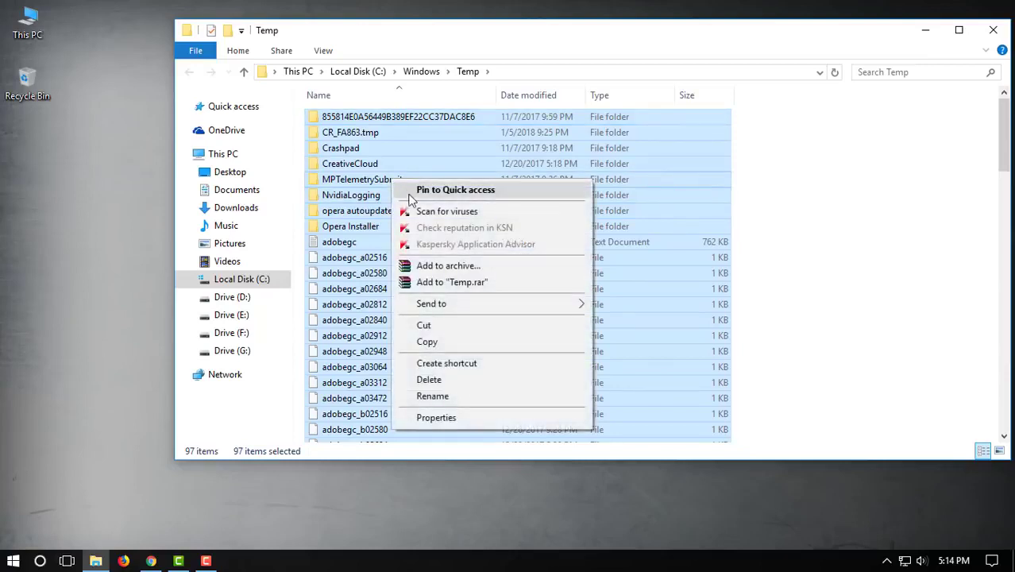
left_click(438, 378)
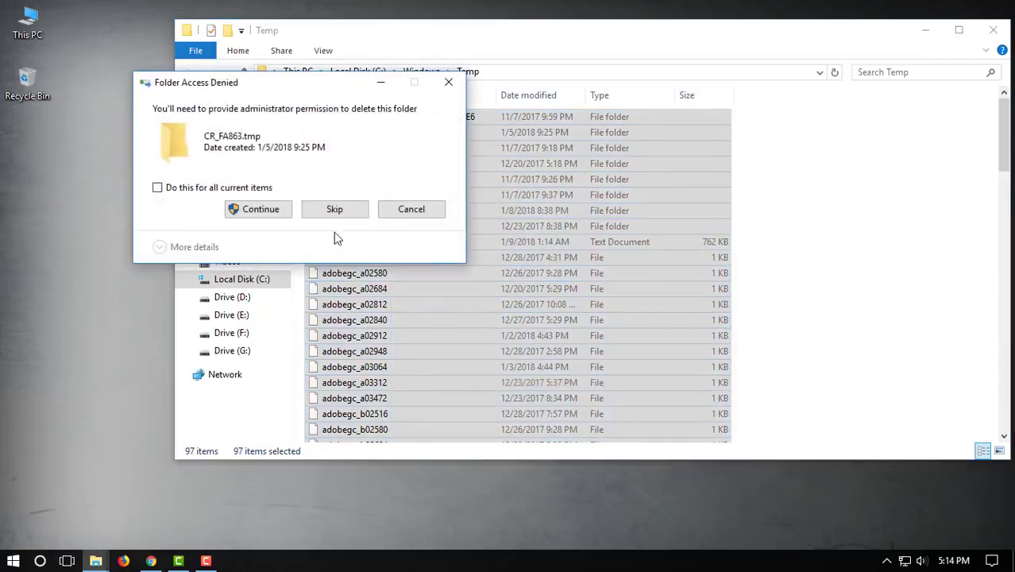
left_click(158, 189)
left_click(259, 210)
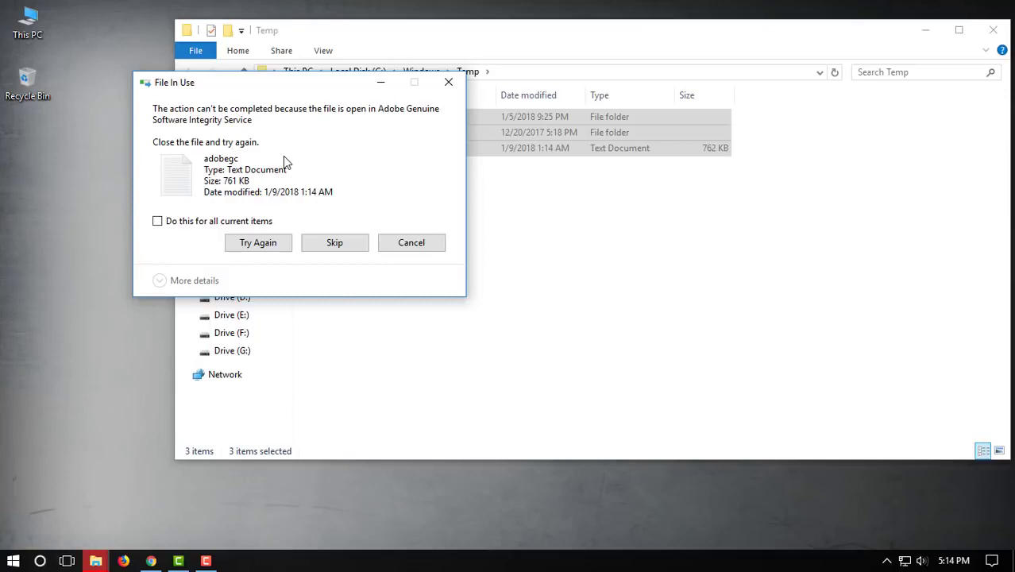
left_click(340, 247)
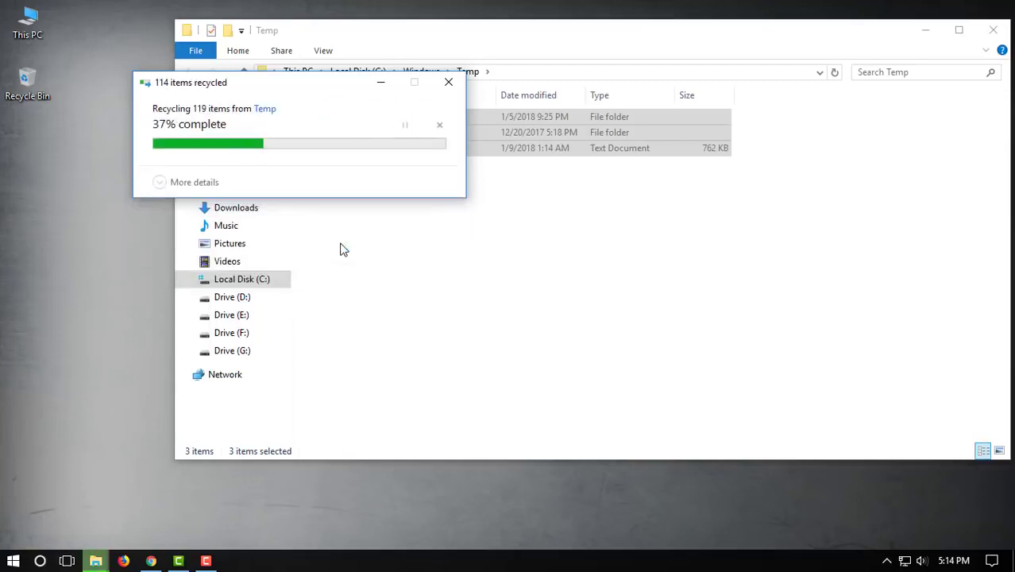
left_click(335, 241)
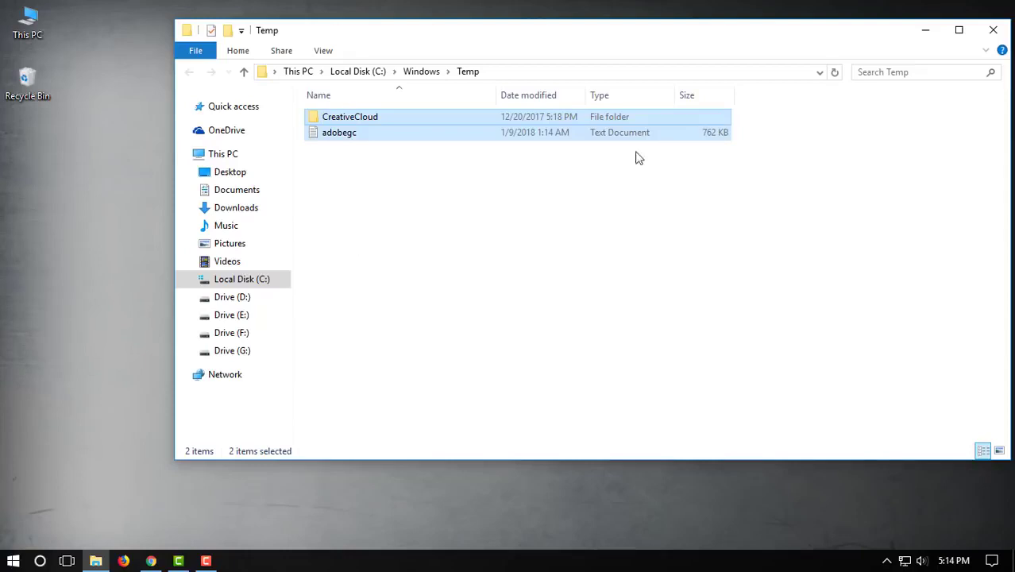
left_click(992, 33)
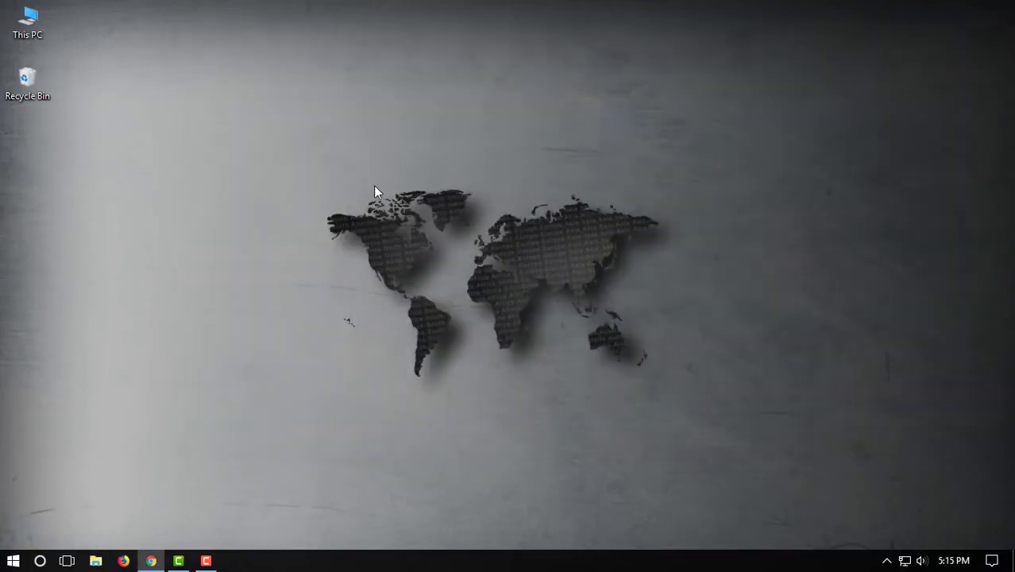
Open the user's local Temp folder by running %temp% from the Run dialog
key("super+r")
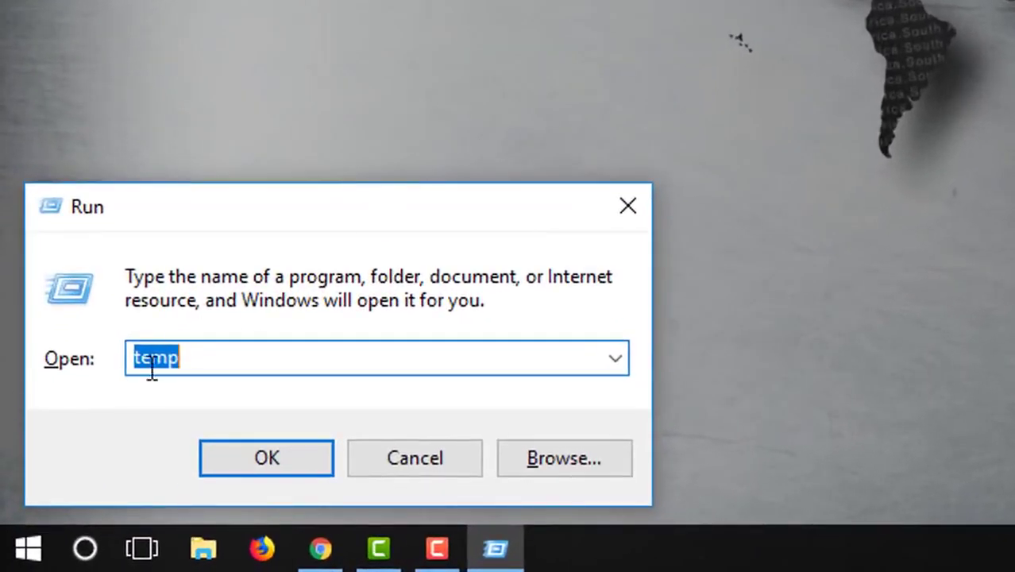
left_click(209, 361)
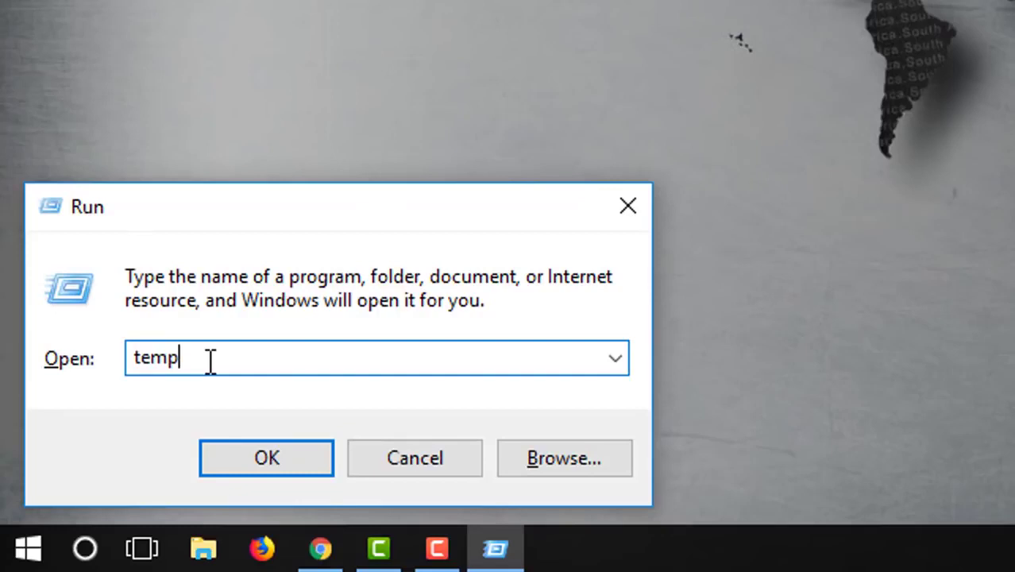
type("%")
key("Left")
key("Left")
key("Left")
key("Left")
key("Left")
type("%")
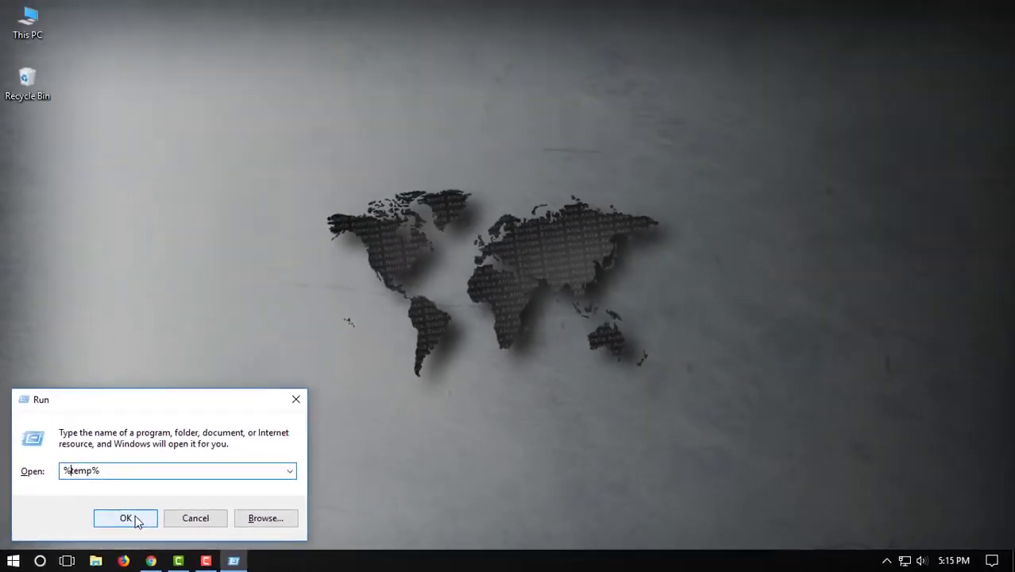
left_click(180, 503)
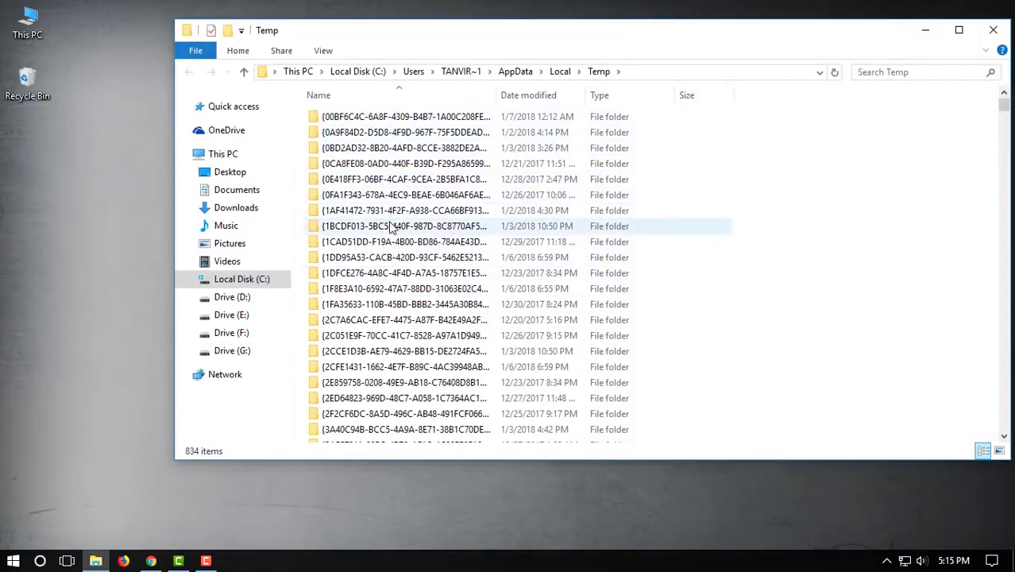
Delete all files and folders in the user's local Temp folder and close the window
scroll(397, 226, "down", 1)
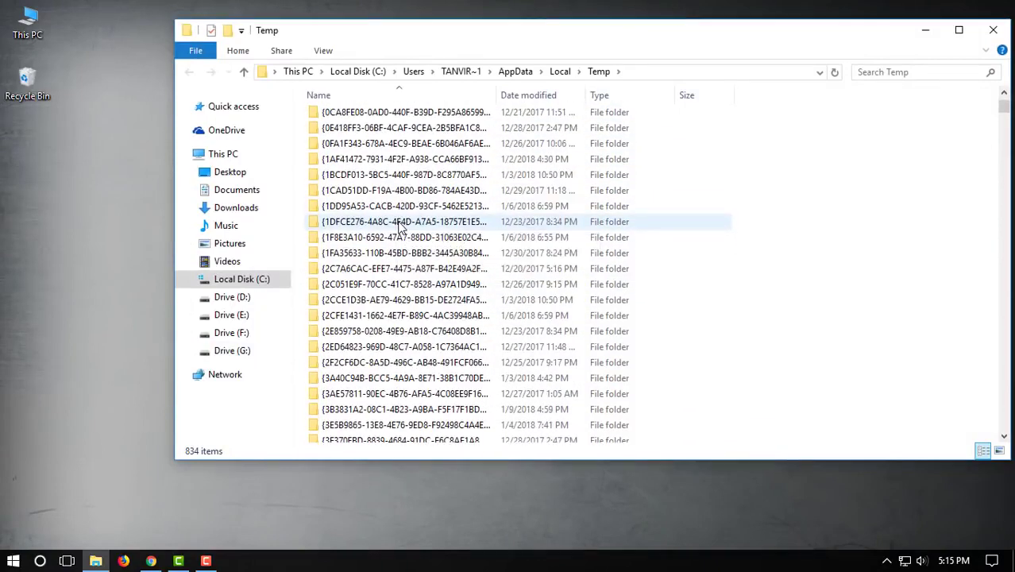
key("ctrl+a")
right_click(386, 163)
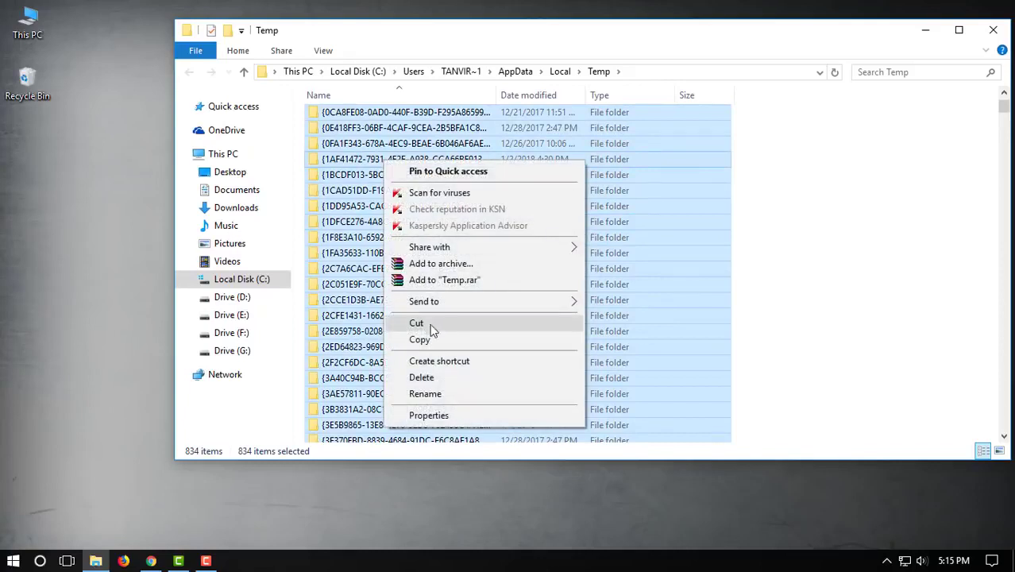
left_click(423, 377)
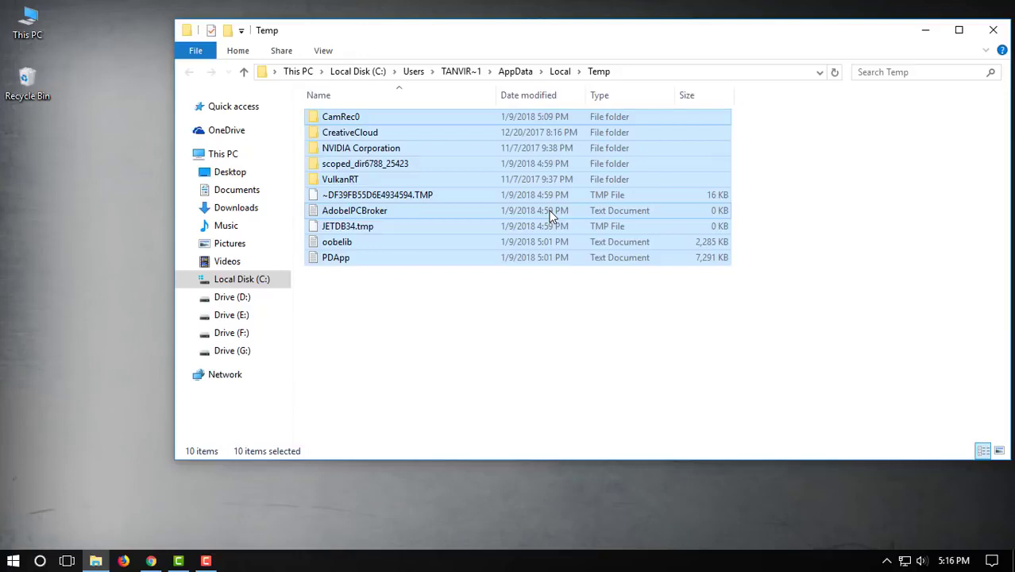
left_click(992, 30)
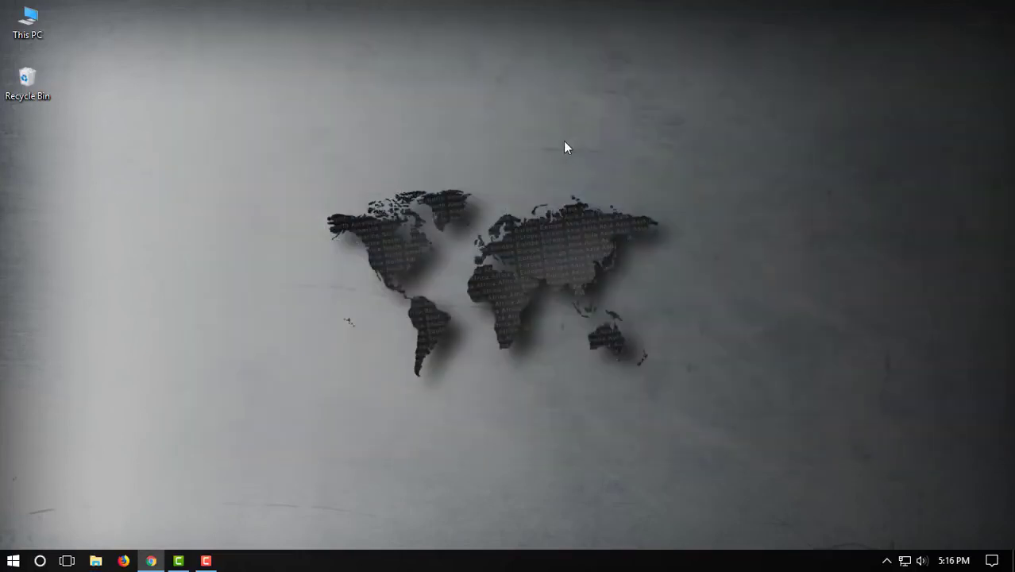
Open the Windows Prefetch folder by running prefetch, granting permanent access to it
key("super+r")
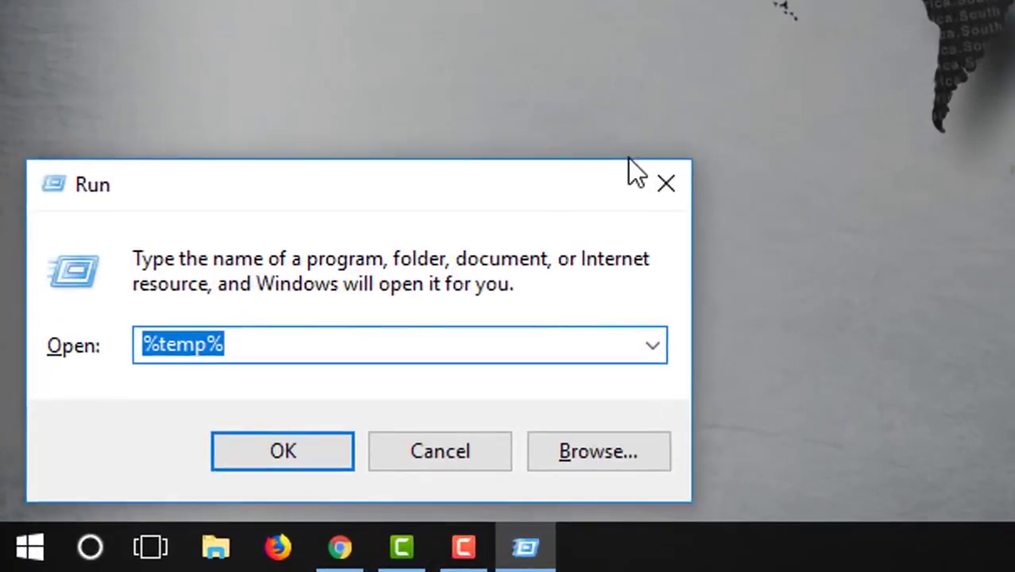
type("pre")
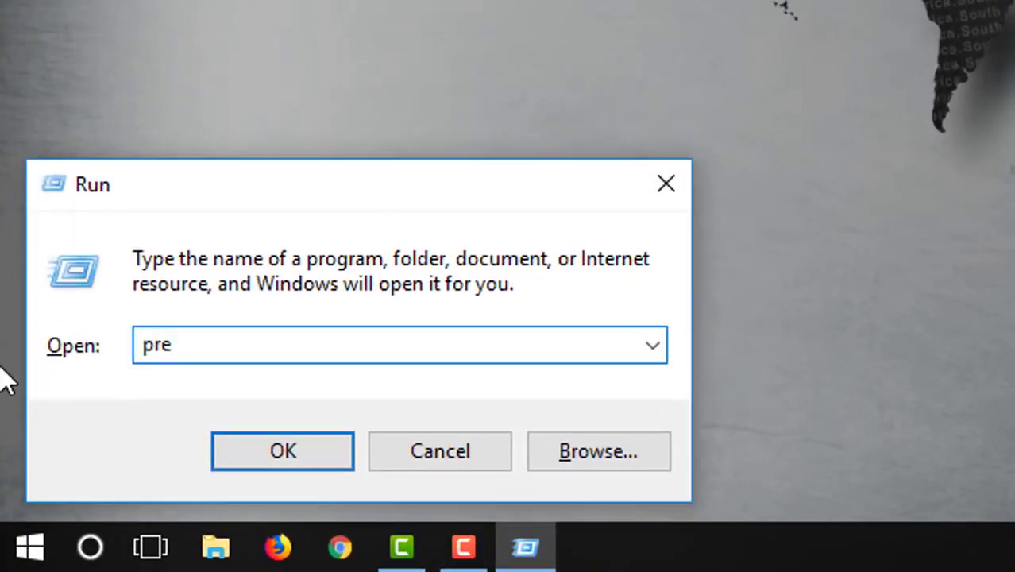
type("fetch")
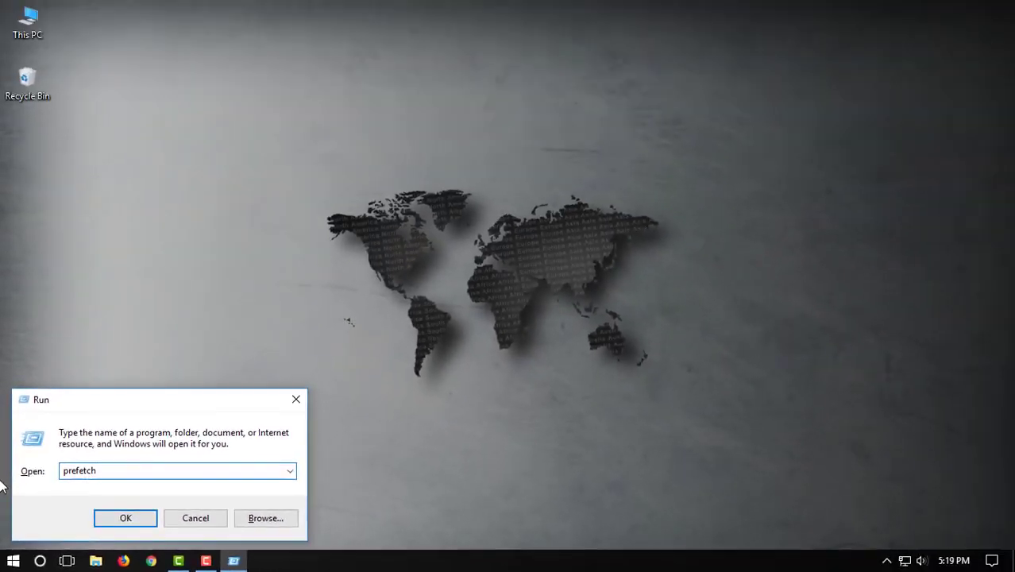
left_click(124, 521)
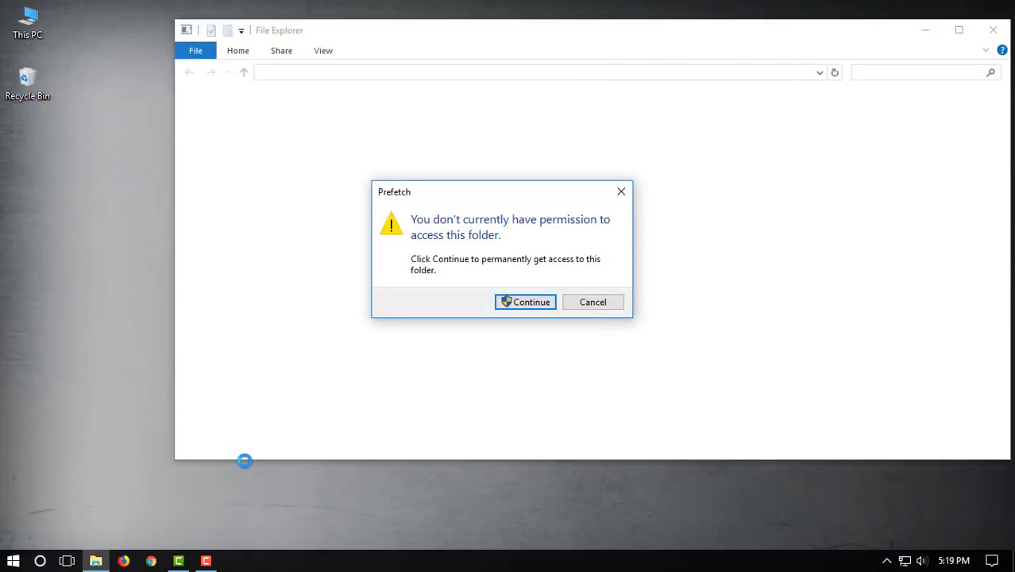
left_click(525, 303)
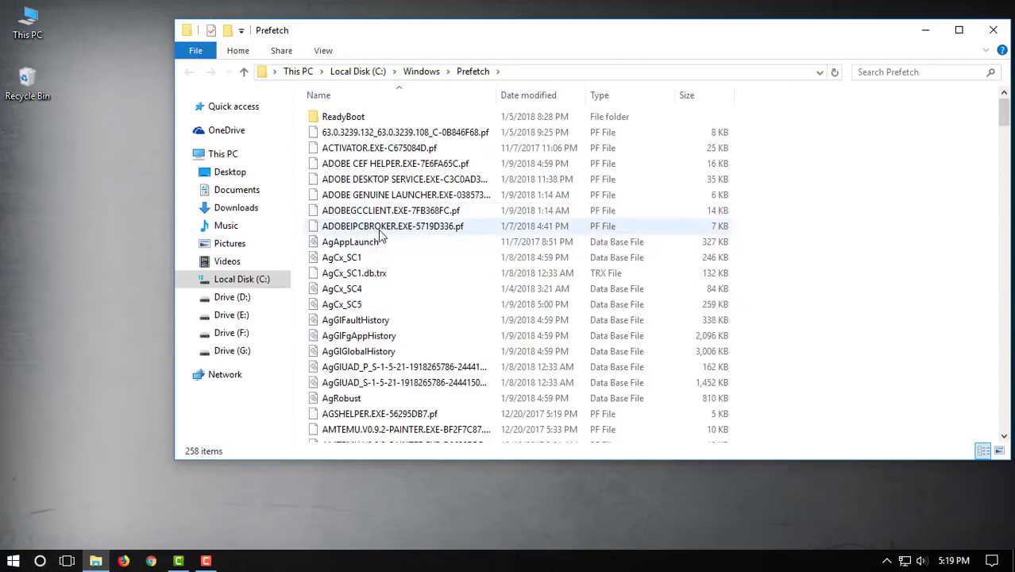
Delete all items in the Prefetch folder, skipping the file in use, and close the window
key("ctrl+a")
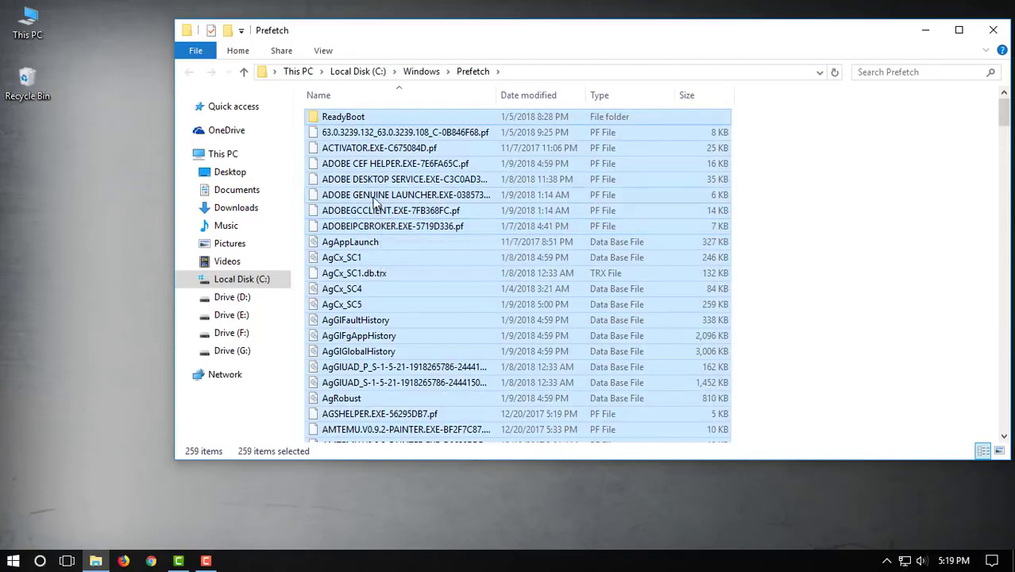
right_click(367, 184)
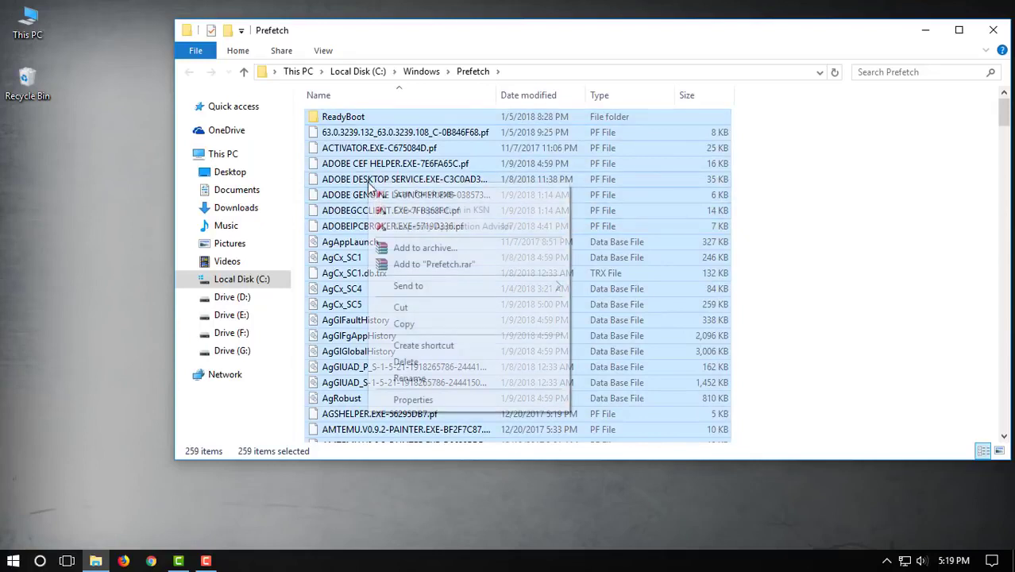
left_click(409, 361)
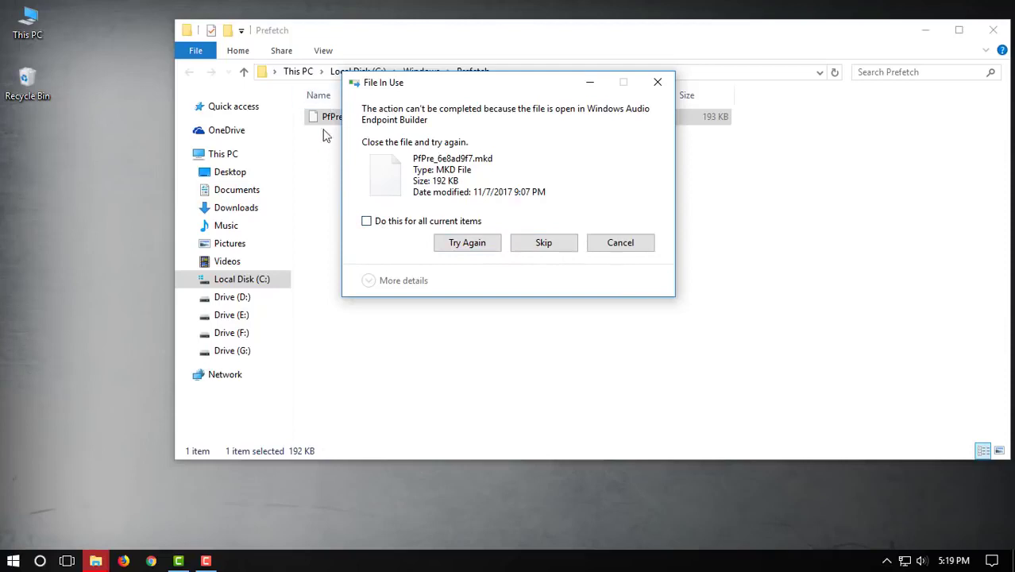
left_click(549, 242)
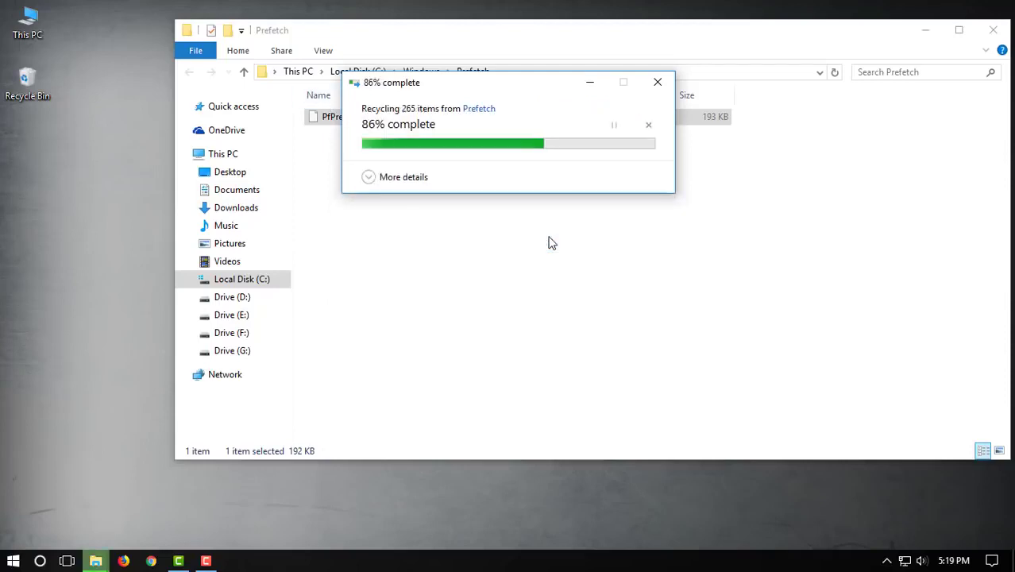
key("alt+F4")
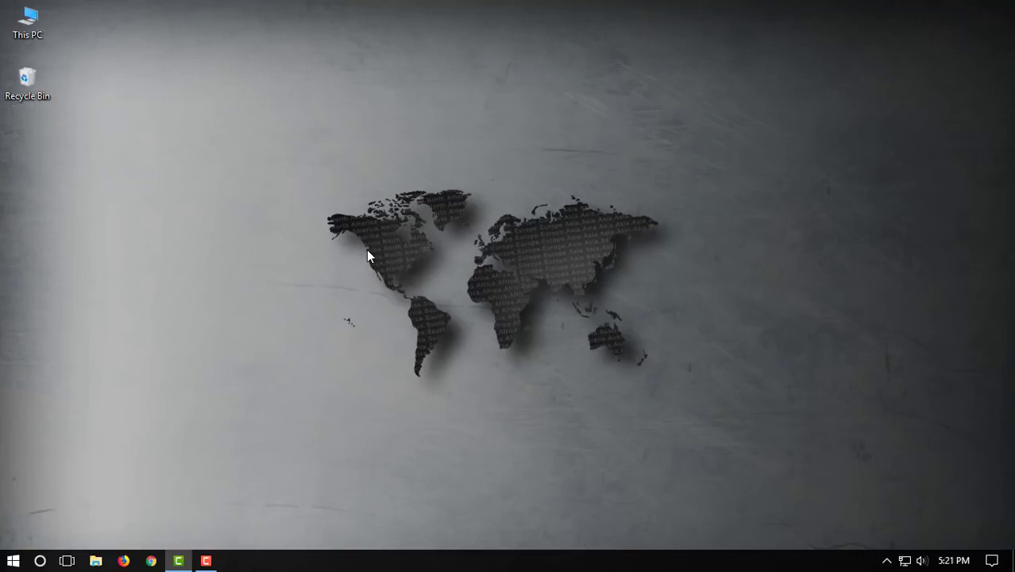
Launch Disk Cleanup by running cleanmgr from the Run dialog
key("super+r")
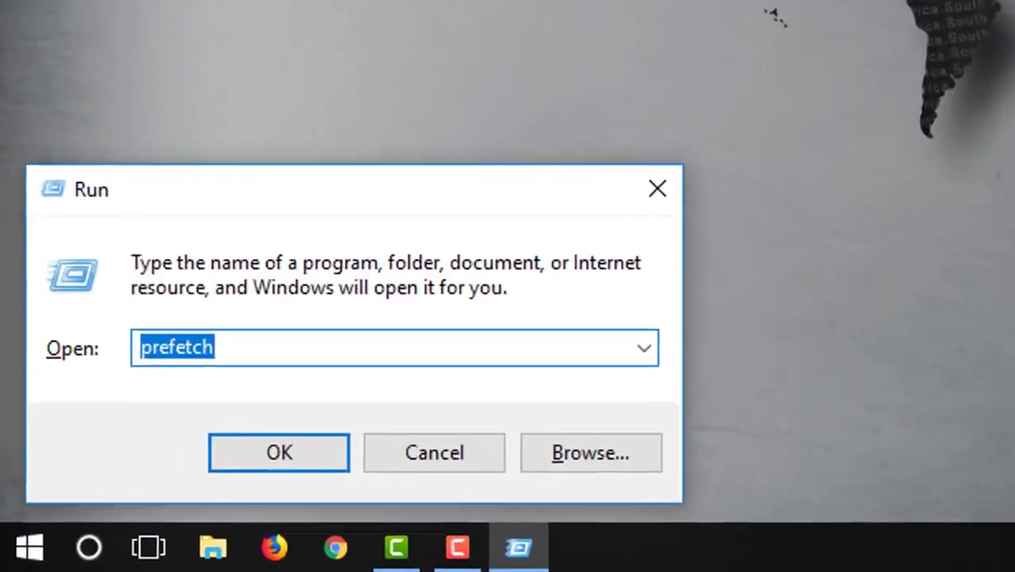
key("BackSpace")
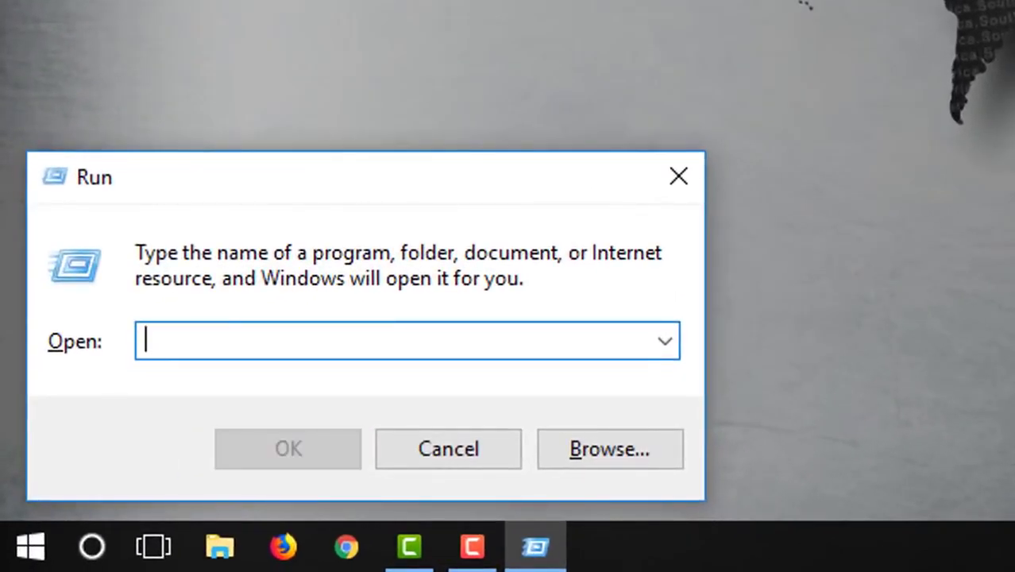
type("clean")
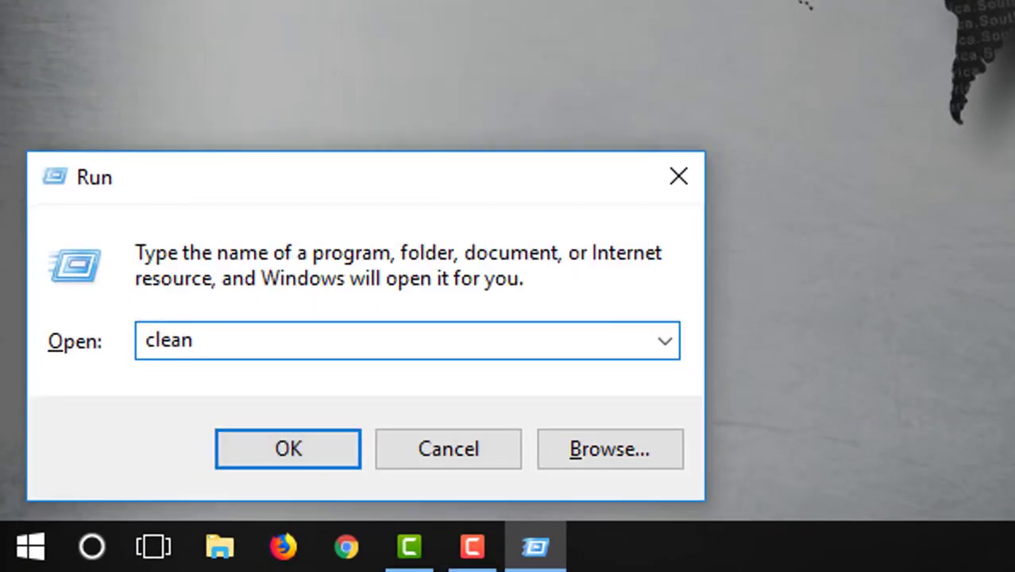
type("mgr")
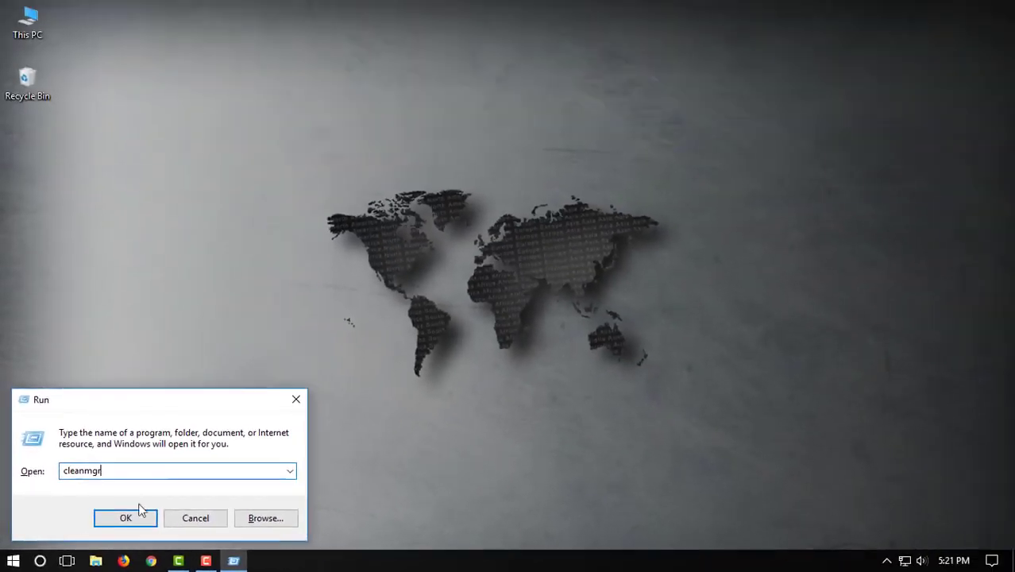
left_click(289, 448)
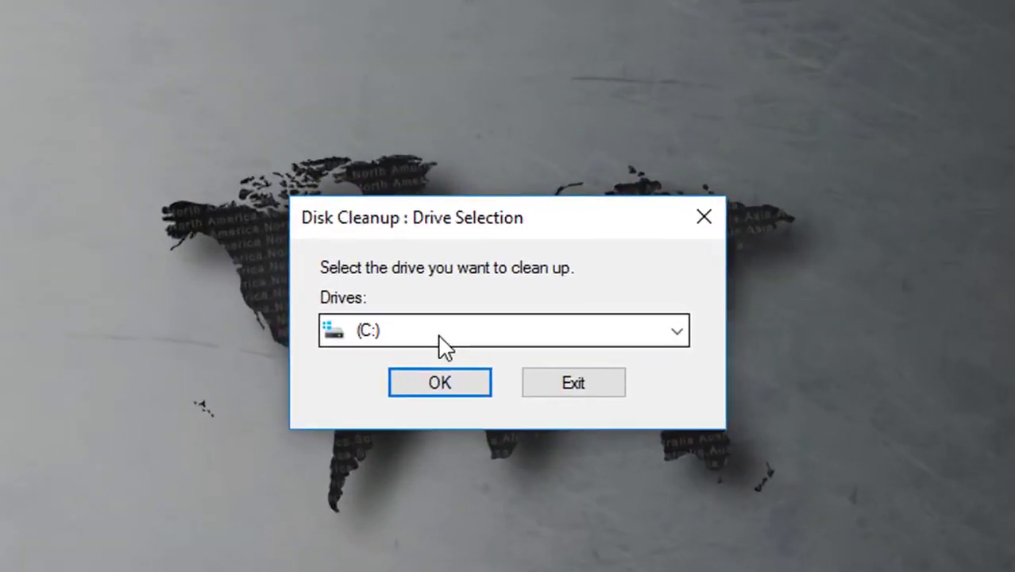
Choose drive C: as the drive to clean up and start its Disk Cleanup scan
left_click(439, 334)
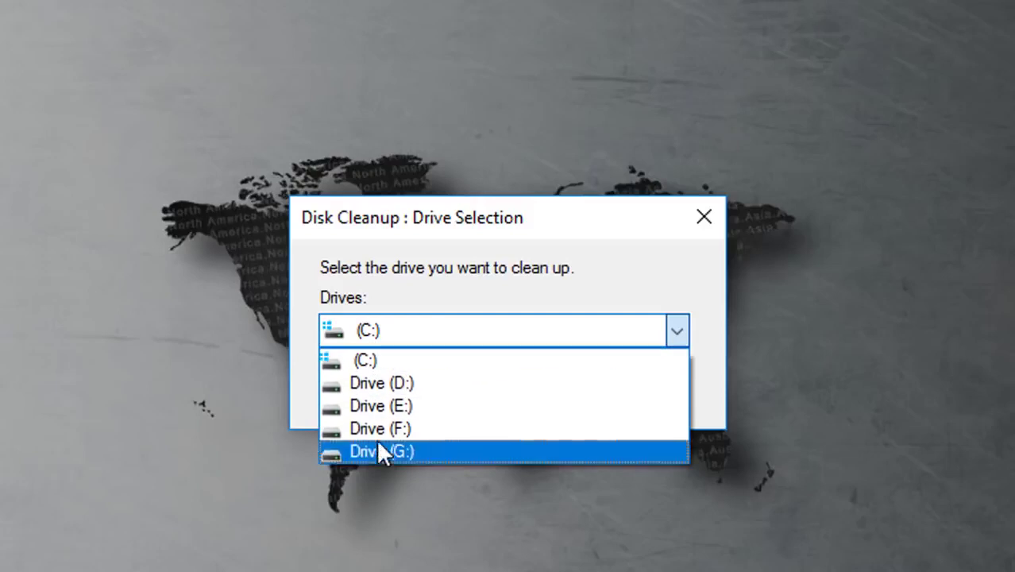
left_click(377, 372)
left_click(373, 323)
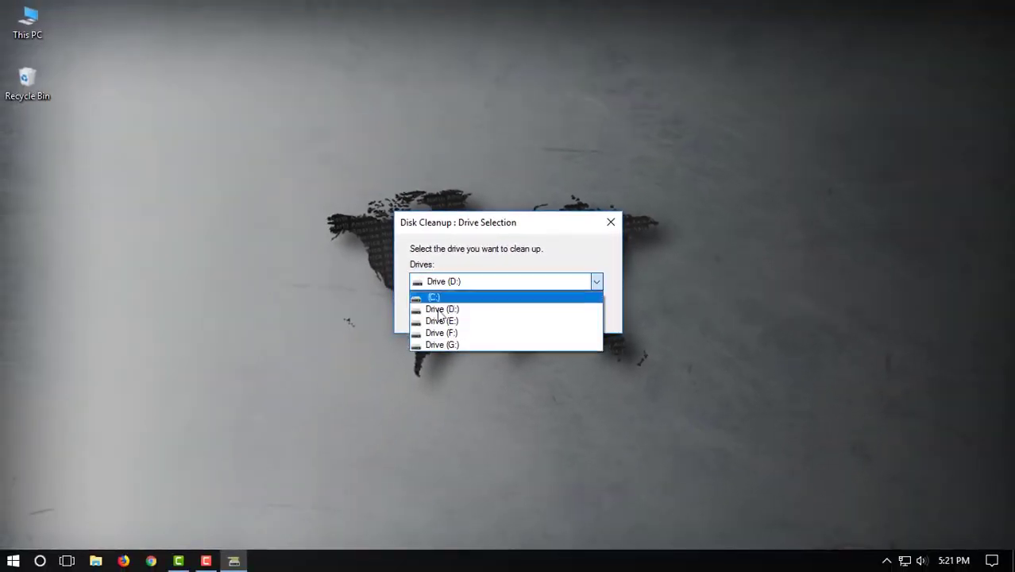
left_click(377, 350)
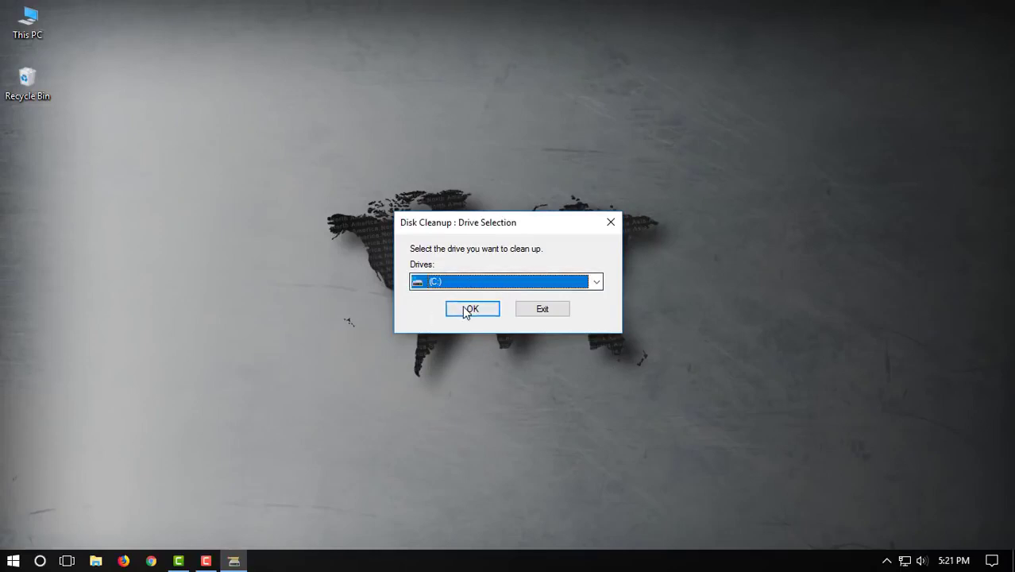
left_click(470, 309)
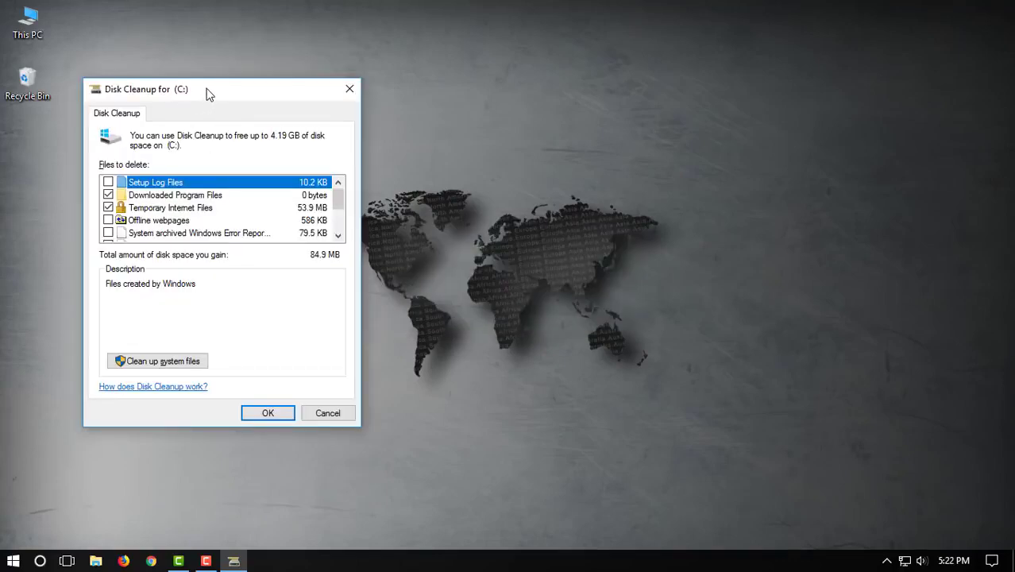
Mark all file categories on drive C: for deletion, including setup logs, offline webpages, error reports, Delivery Optimization Files, Recycle Bin, temporary files and thumbnails
left_click_drag(208, 95, 602, 110)
left_click(446, 198)
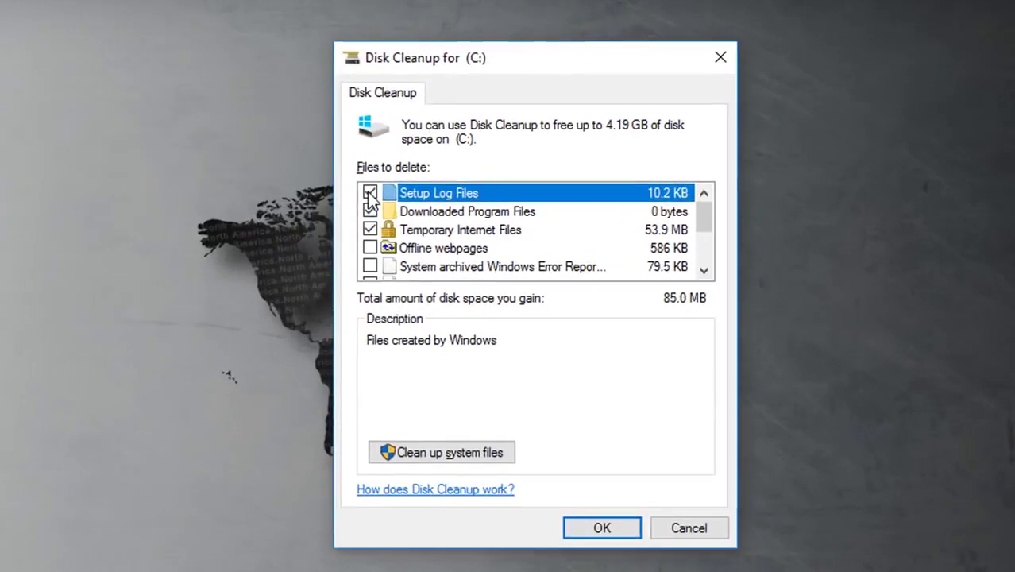
left_click(370, 248)
left_click(369, 266)
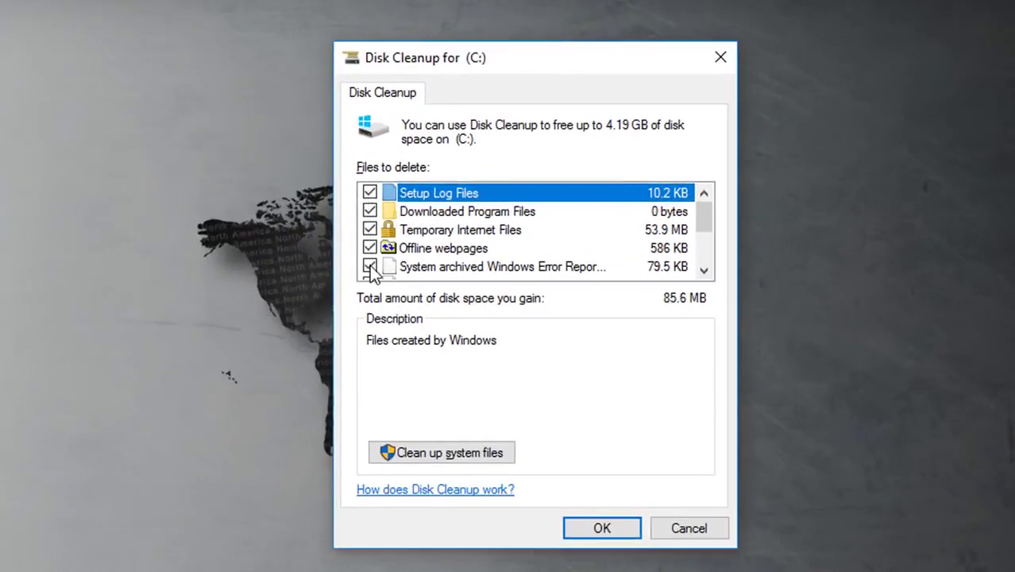
scroll(385, 251, "down", 1)
left_click(369, 230)
left_click(370, 248)
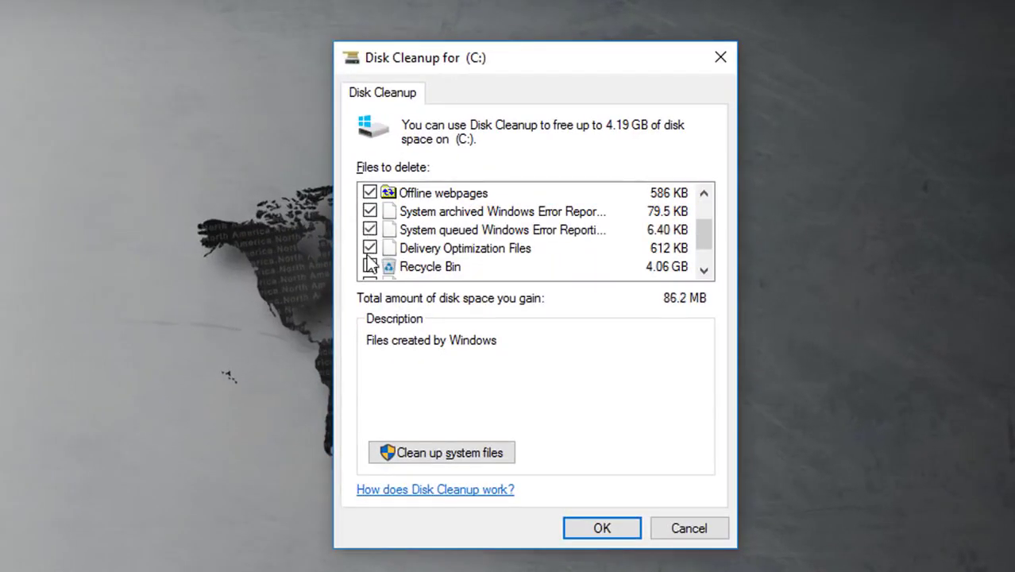
left_click(369, 266)
scroll(369, 270, "down", 1)
left_click(369, 247)
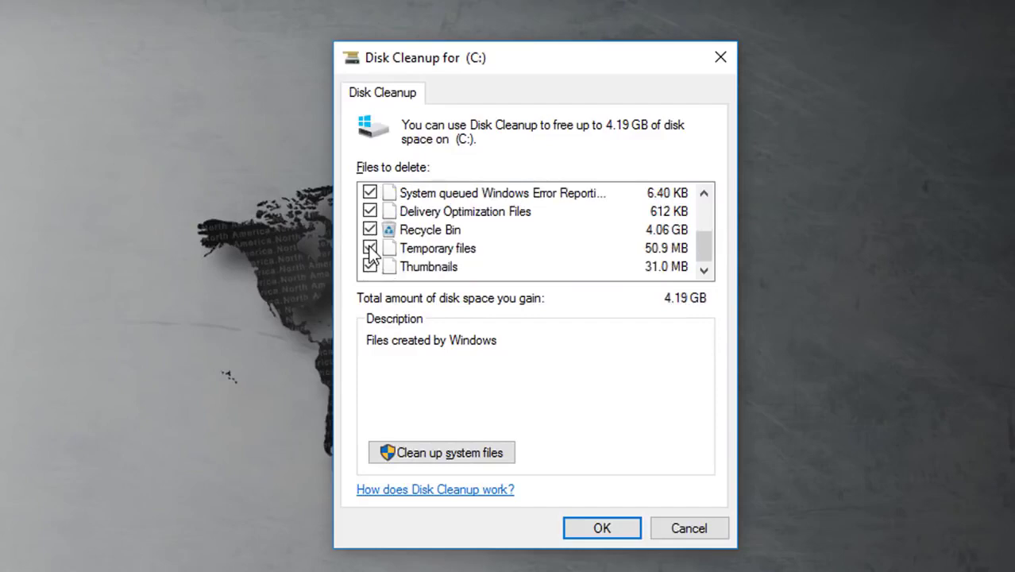
left_click(369, 266)
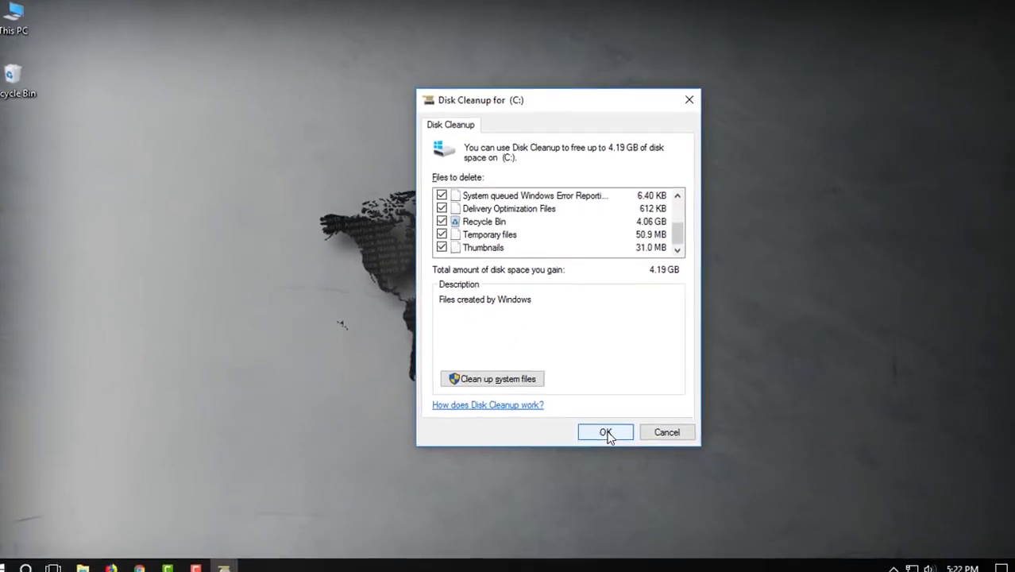
Permanently delete the marked files, granting administrator permission for all current items
left_click(606, 433)
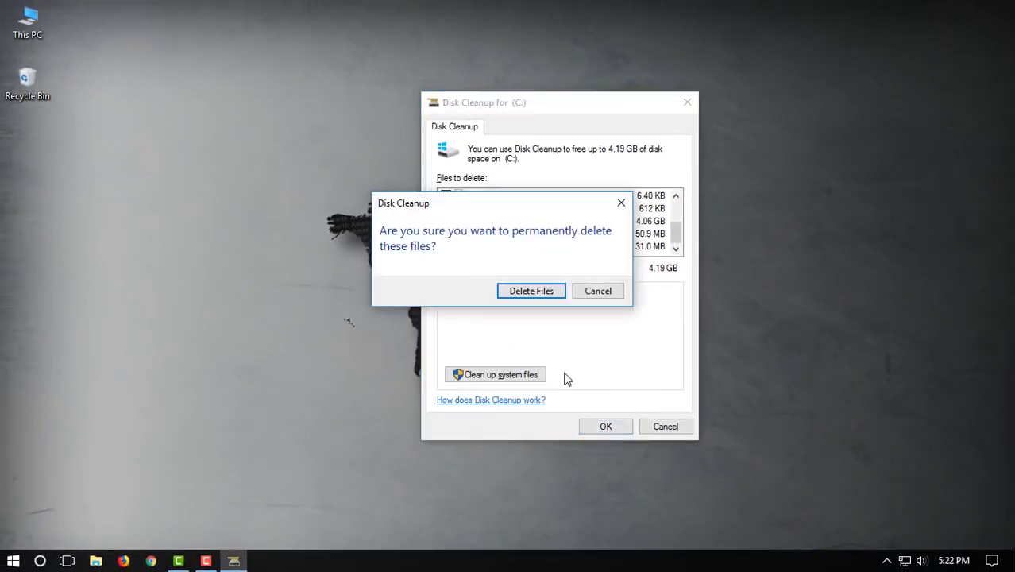
left_click(531, 292)
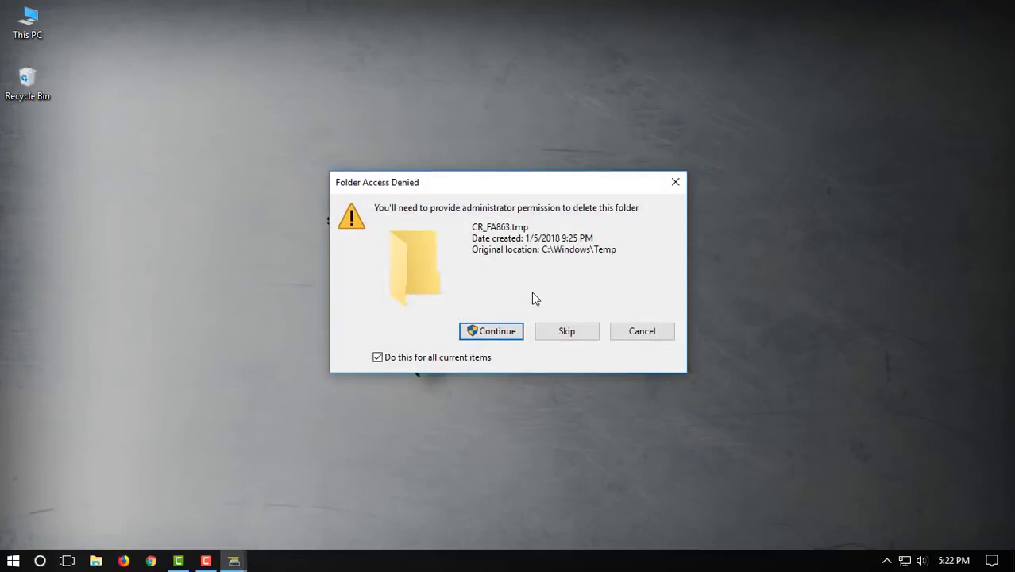
left_click(498, 331)
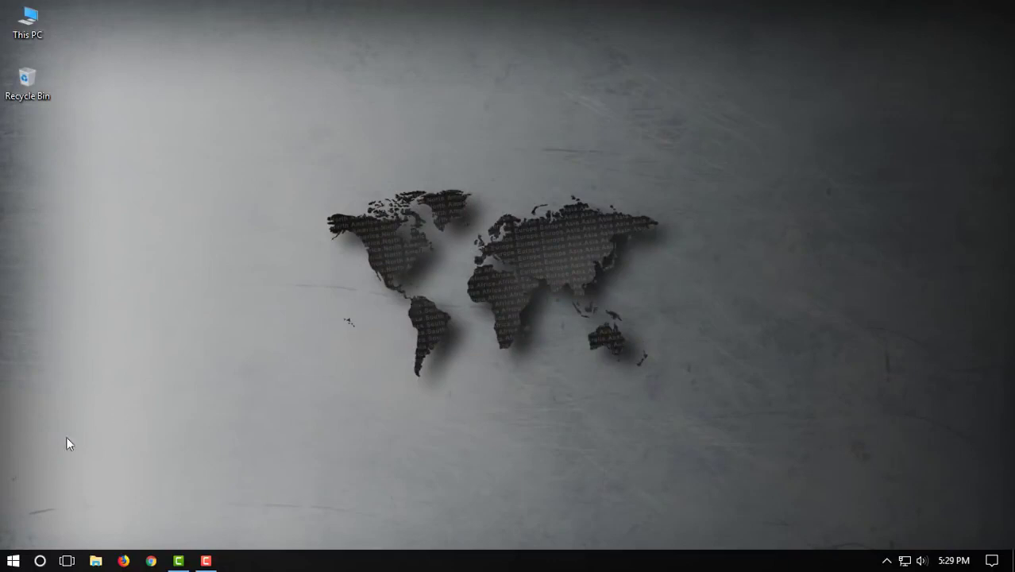
Search Windows for "def" and open Defragment and Optimize Drives
left_click(39, 561)
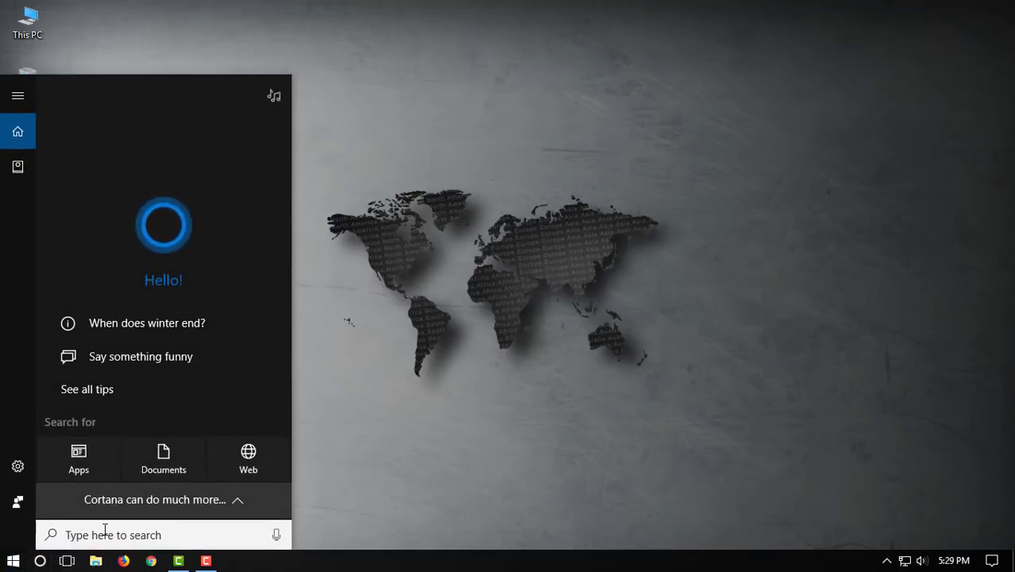
type("def")
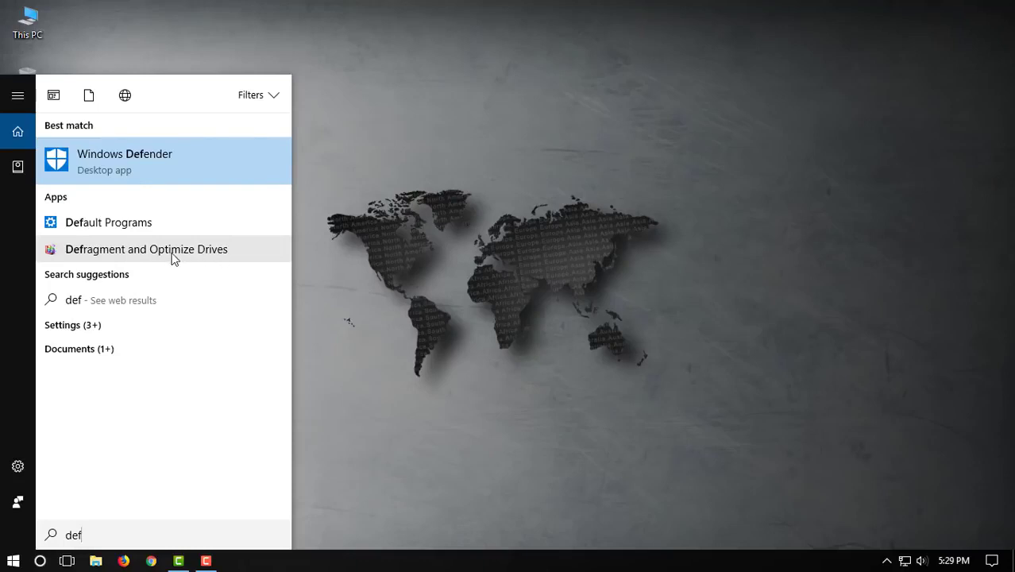
left_click(131, 253)
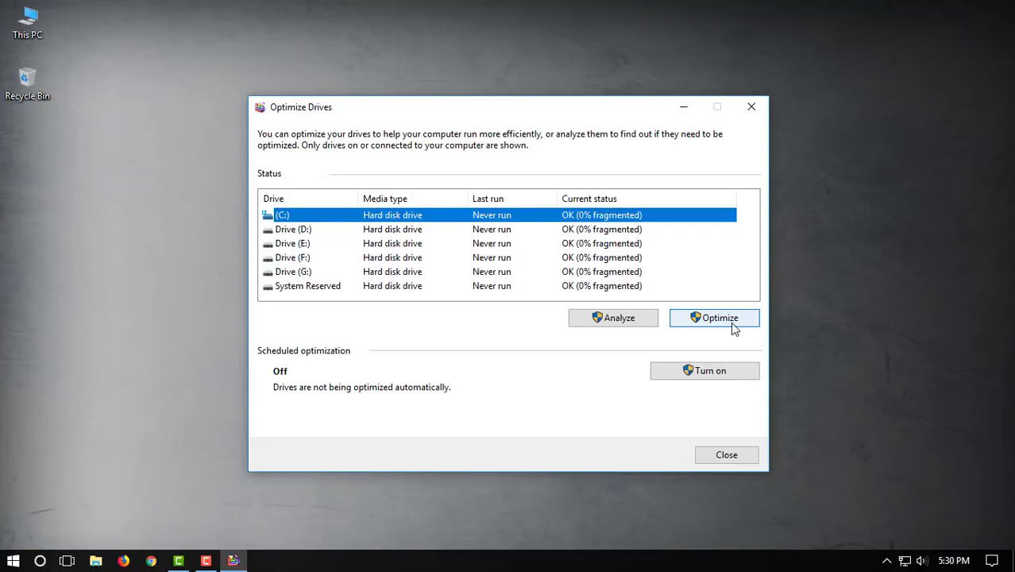
Analyze drive C: for fragmentation and start optimizing it
left_click(344, 227)
left_click(349, 248)
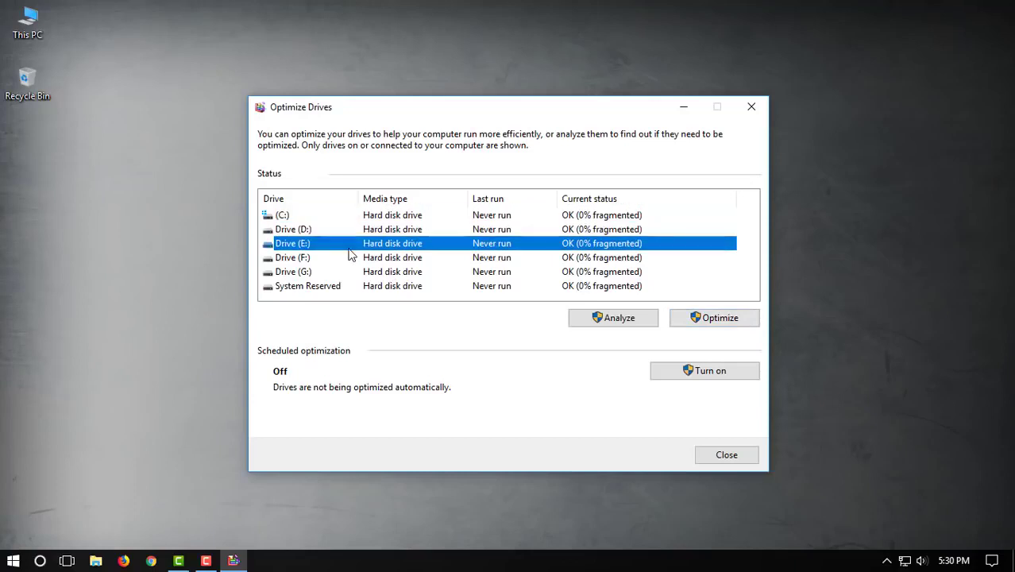
left_click(370, 218)
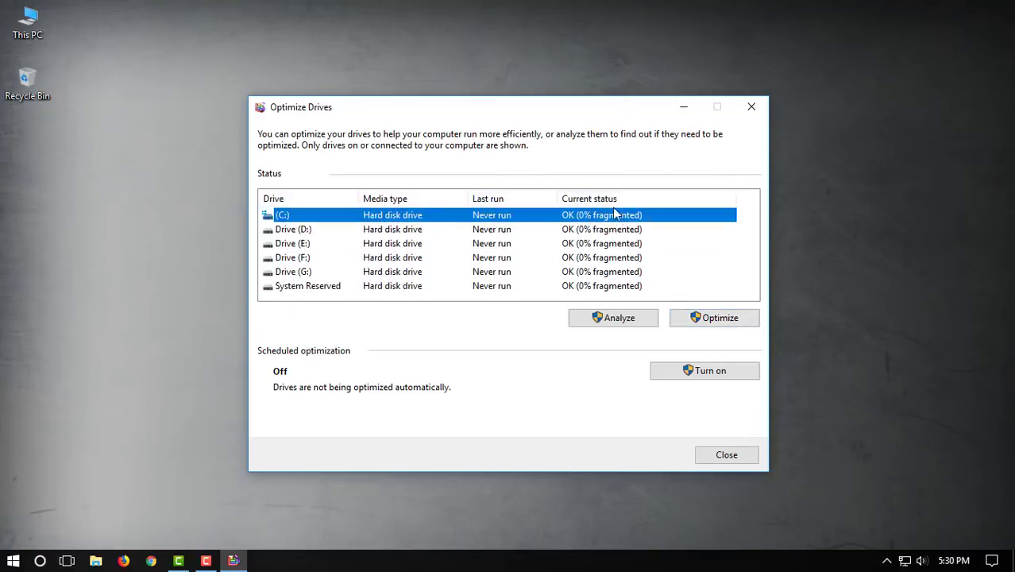
left_click(615, 319)
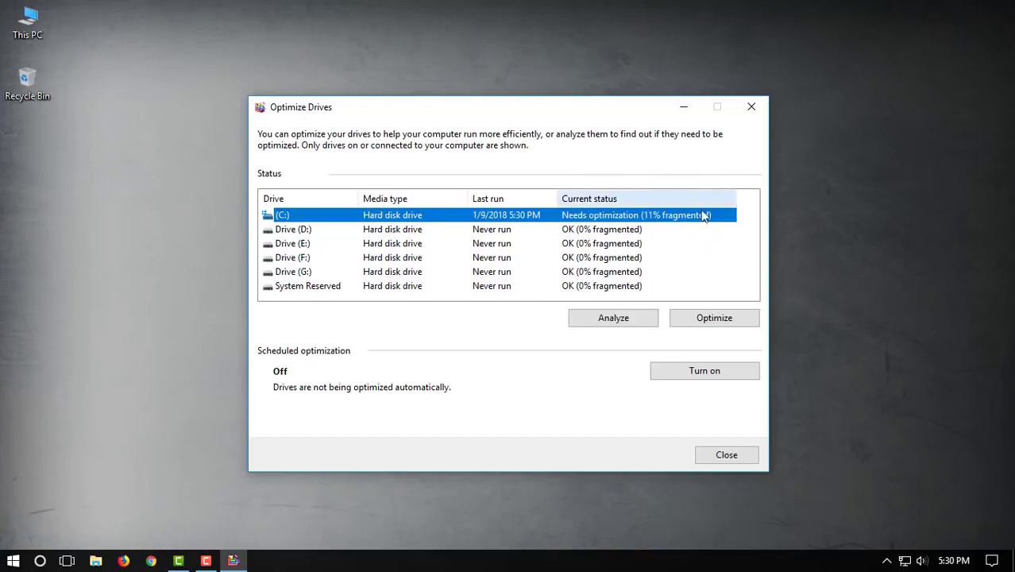
left_click(702, 320)
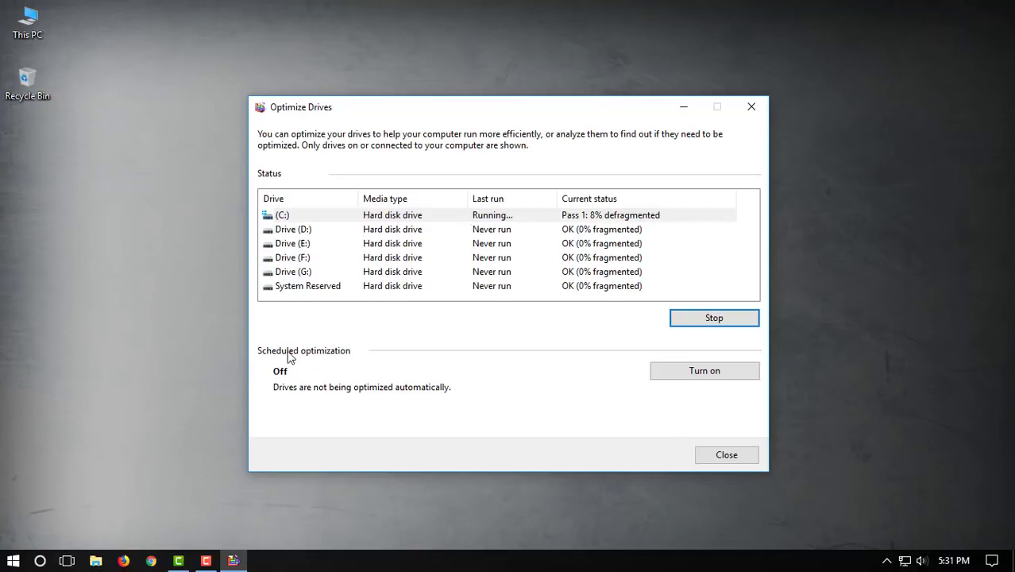
left_click(711, 376)
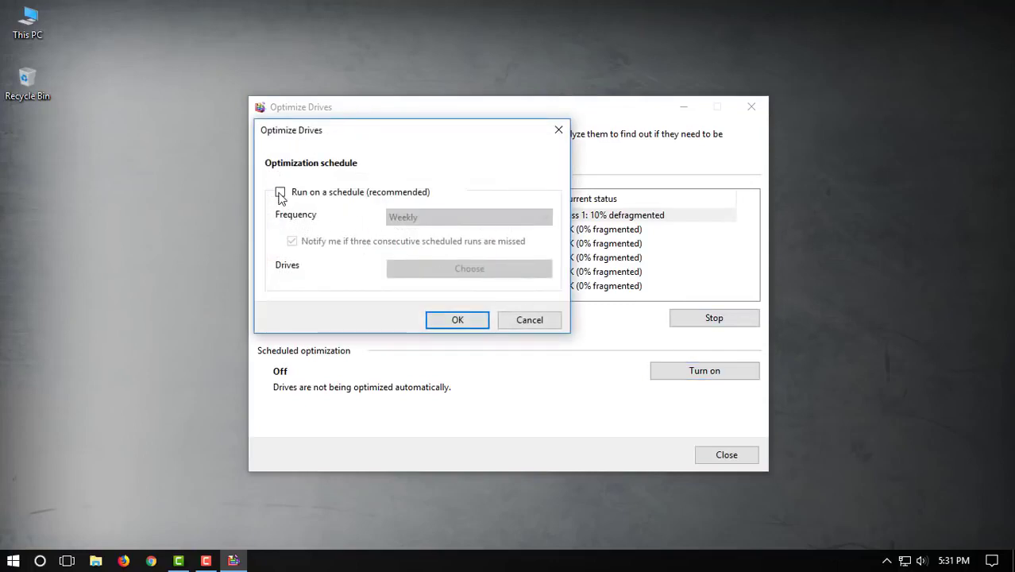
left_click(296, 194)
left_click(488, 222)
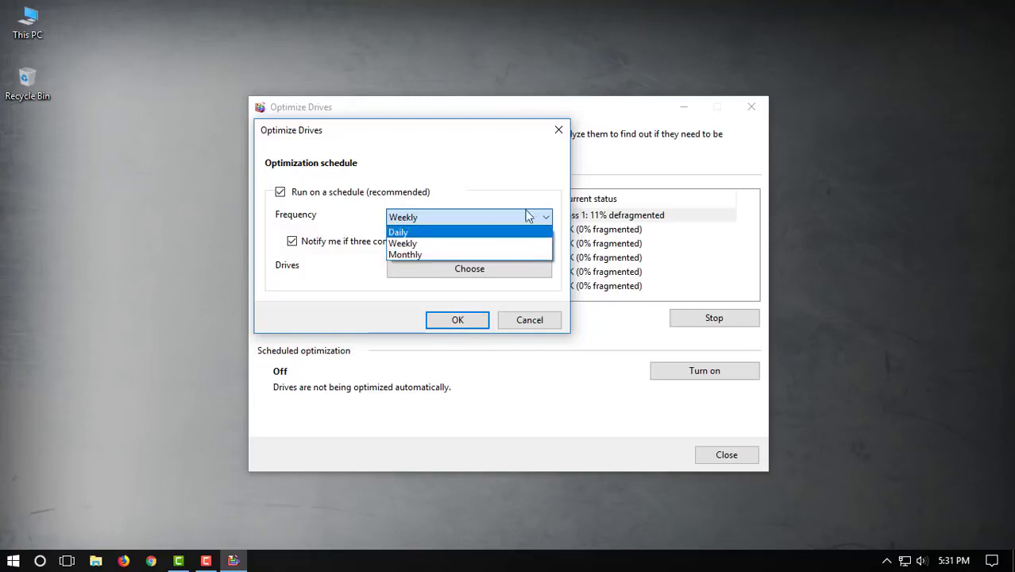
left_click(529, 319)
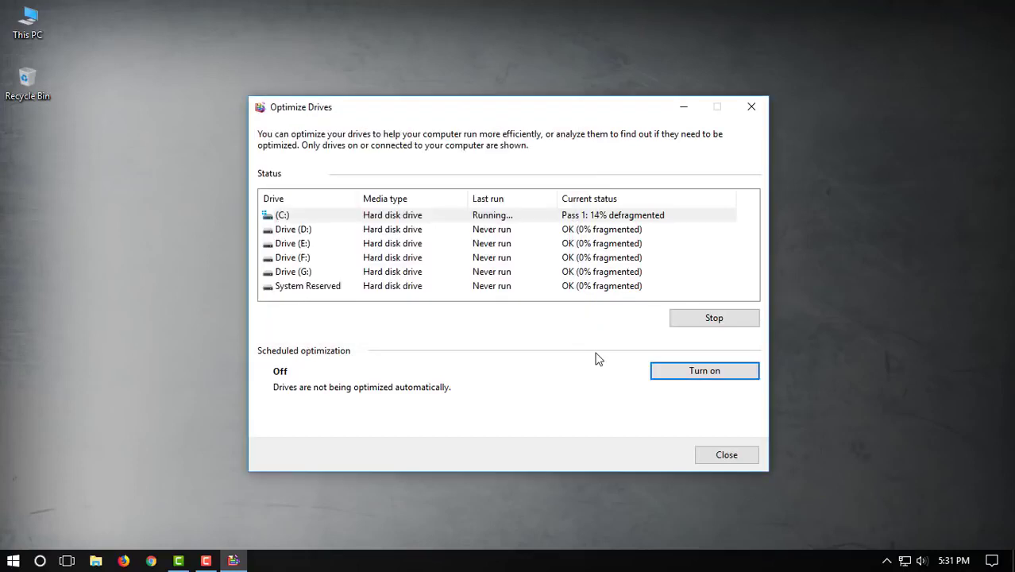
Close the Optimize Drives window and open Control Panel
left_click(727, 459)
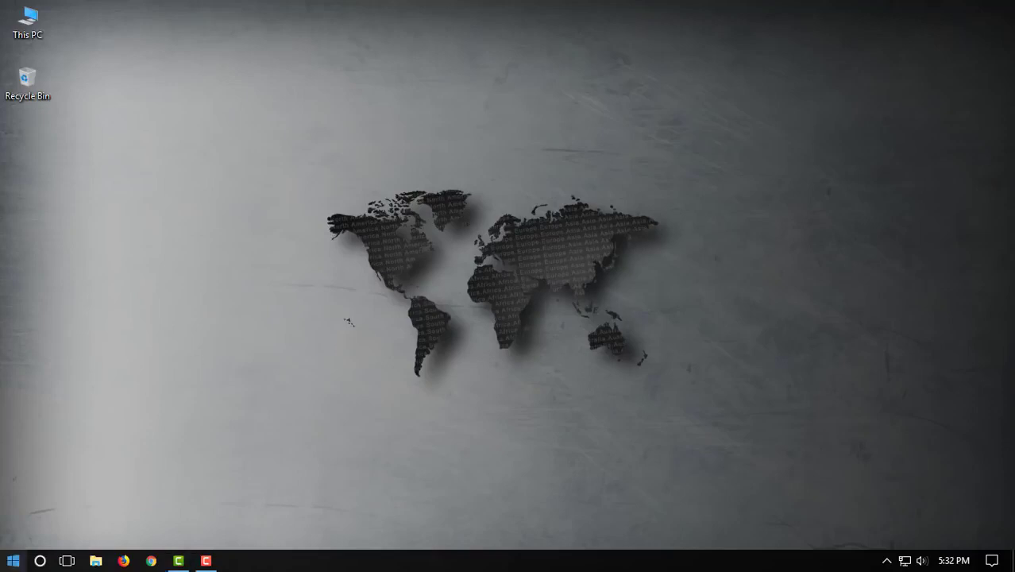
left_click(13, 560)
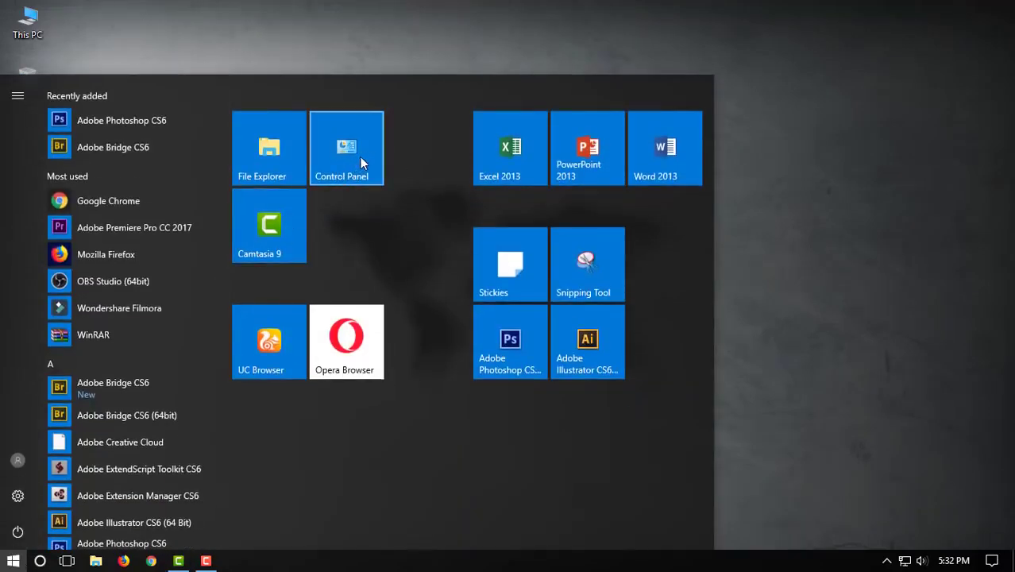
left_click(40, 560)
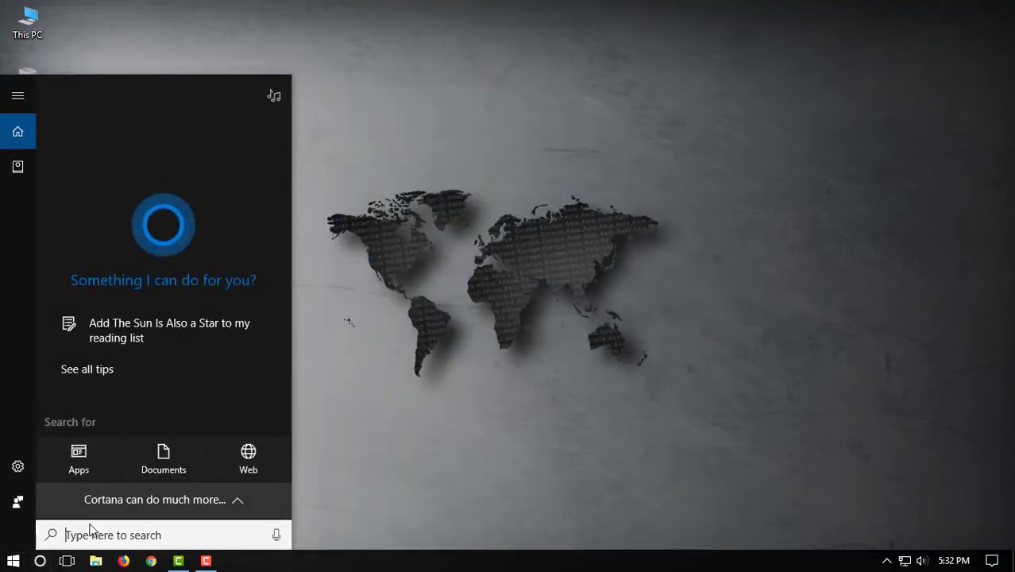
left_click(13, 561)
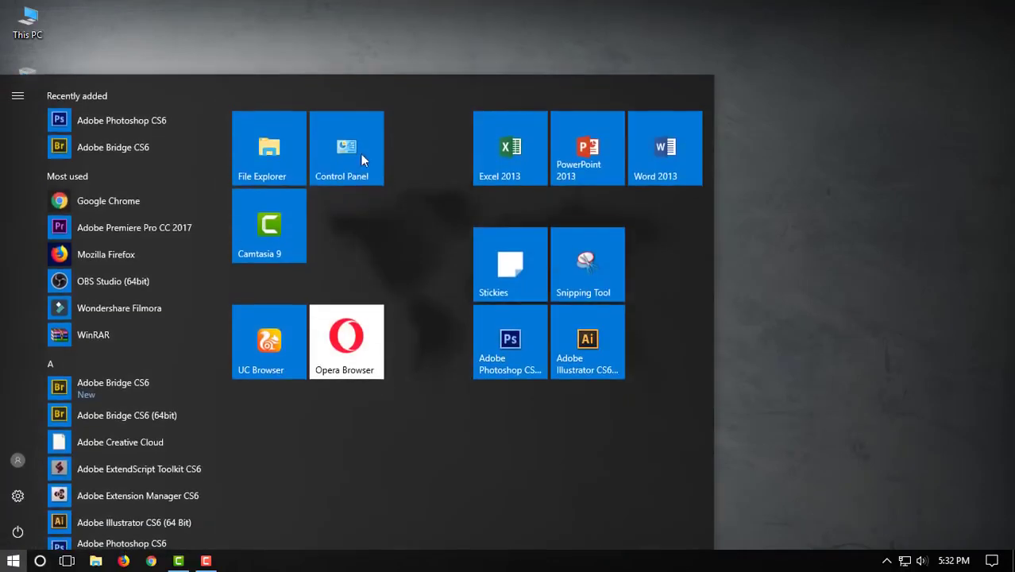
left_click(359, 153)
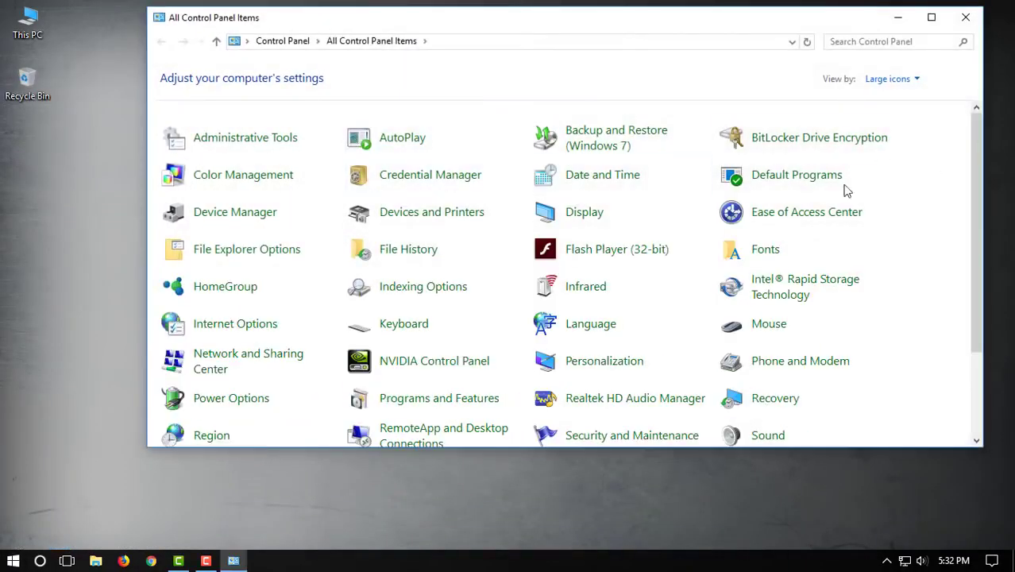
Switch Control Panel to Category view and open the list of programs to uninstall
scroll(419, 347, "down", 3)
scroll(469, 324, "up", 3)
left_click(897, 79)
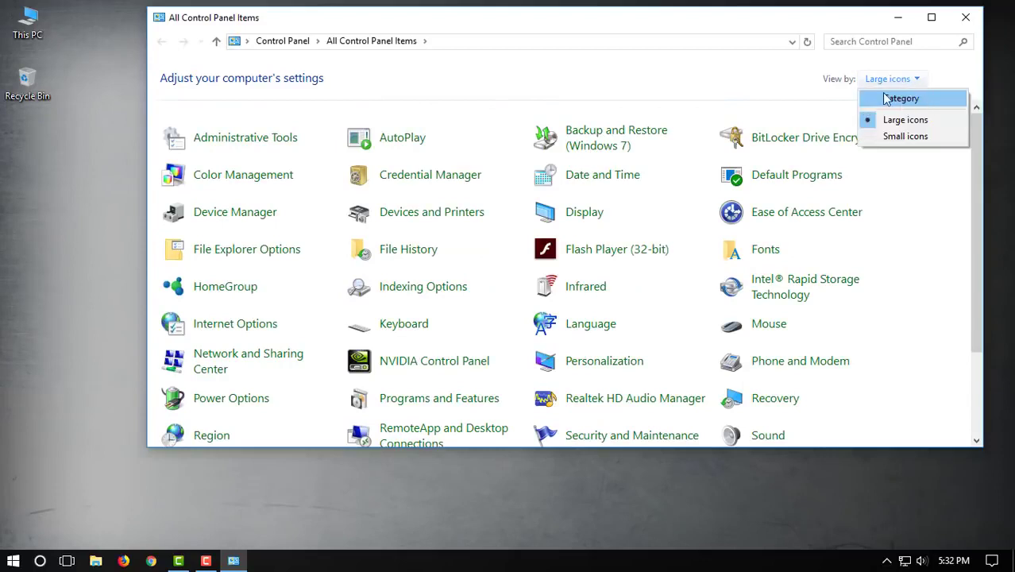
left_click(906, 101)
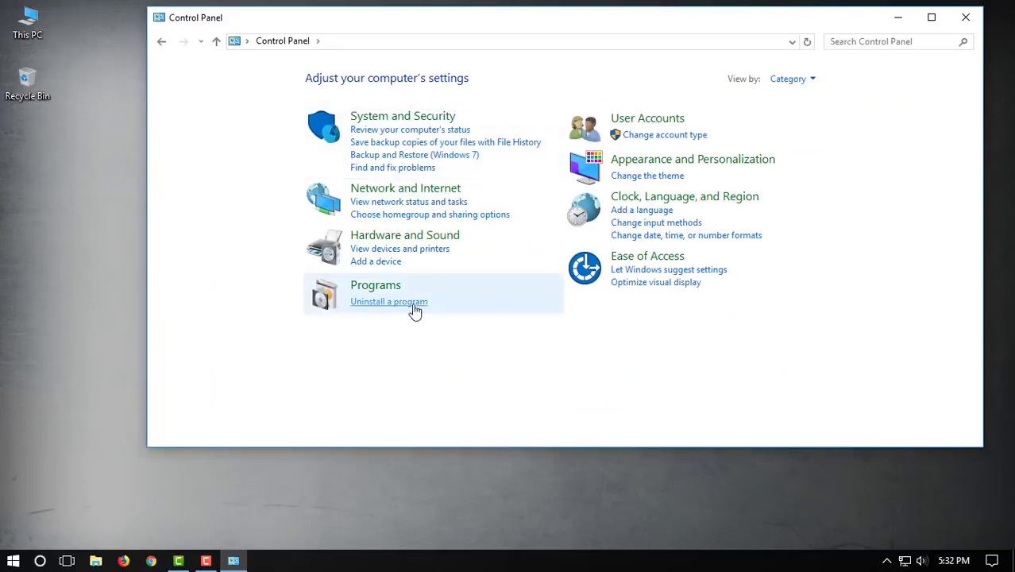
left_click(388, 302)
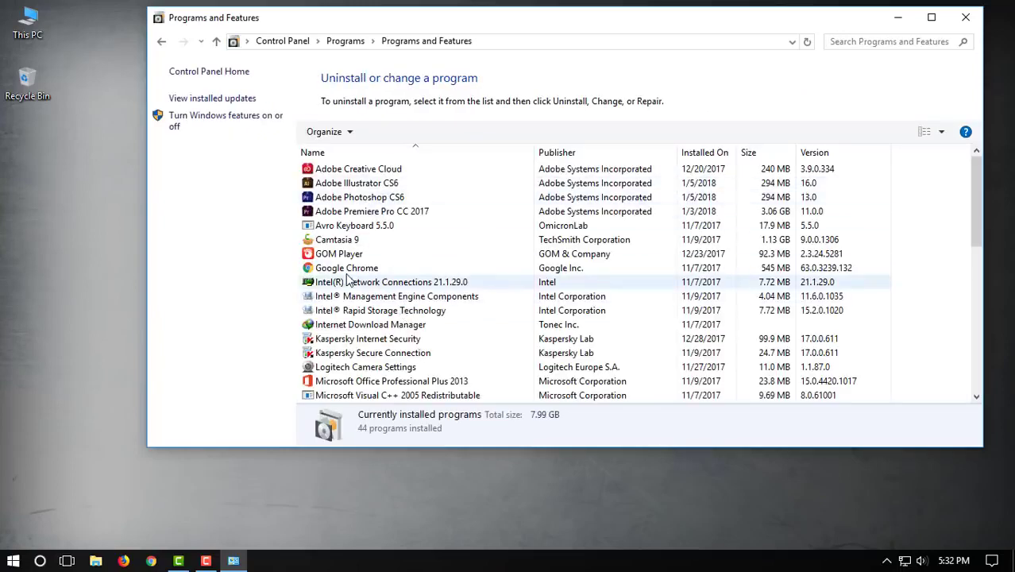
Examine the installed programs for ones worth uninstalling, selecting Adobe Photoshop CS6 as an example, and close the window
scroll(347, 278, "down", 6)
scroll(357, 269, "down", 2)
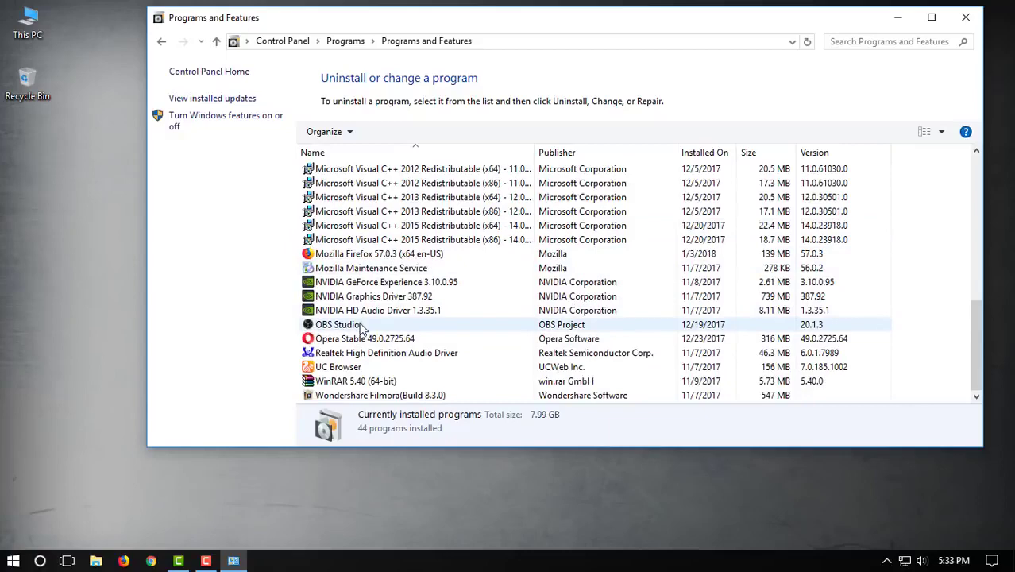
scroll(363, 340, "up", 6)
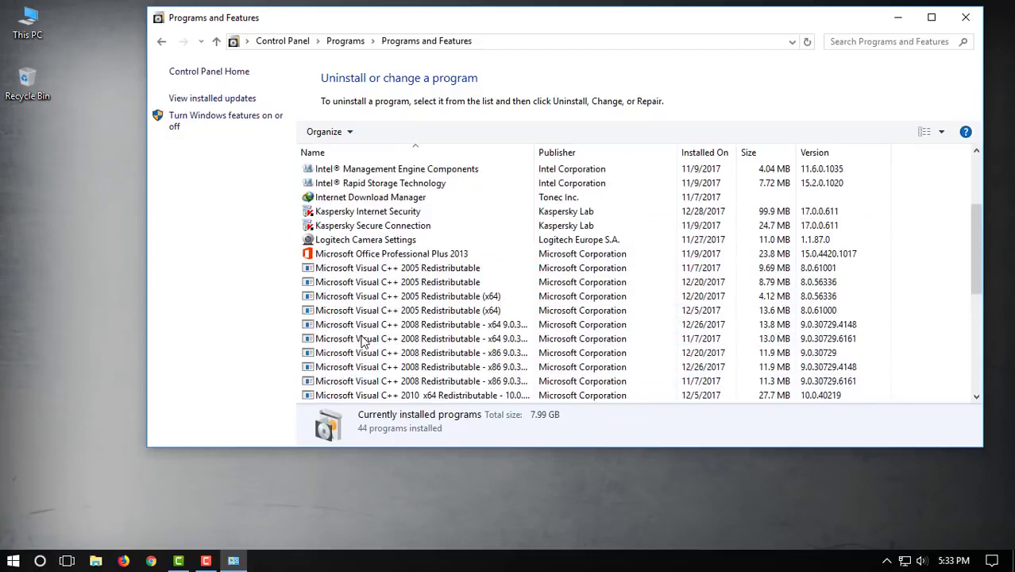
scroll(363, 340, "up", 3)
left_click(360, 197)
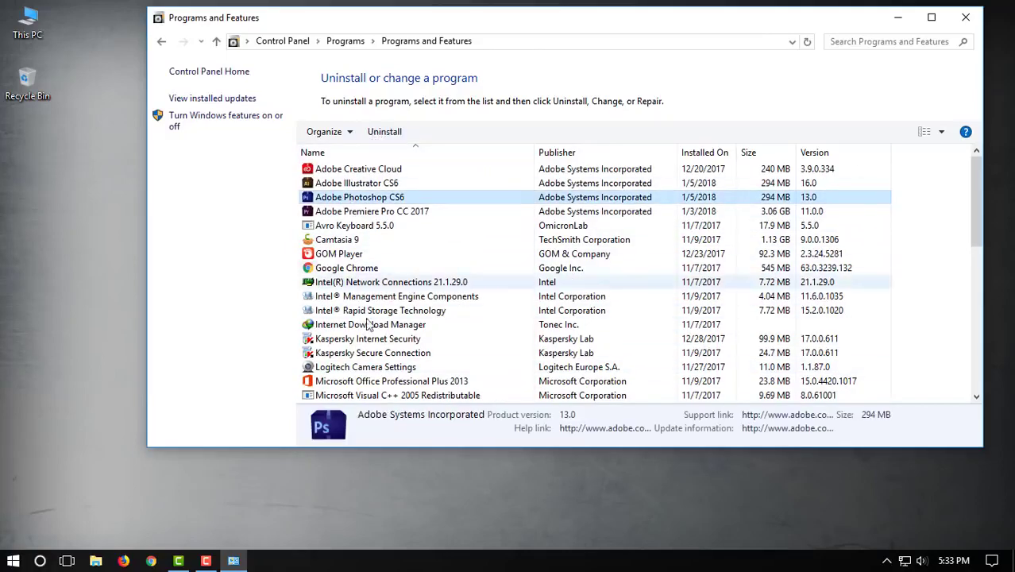
scroll(357, 274, "down", 7)
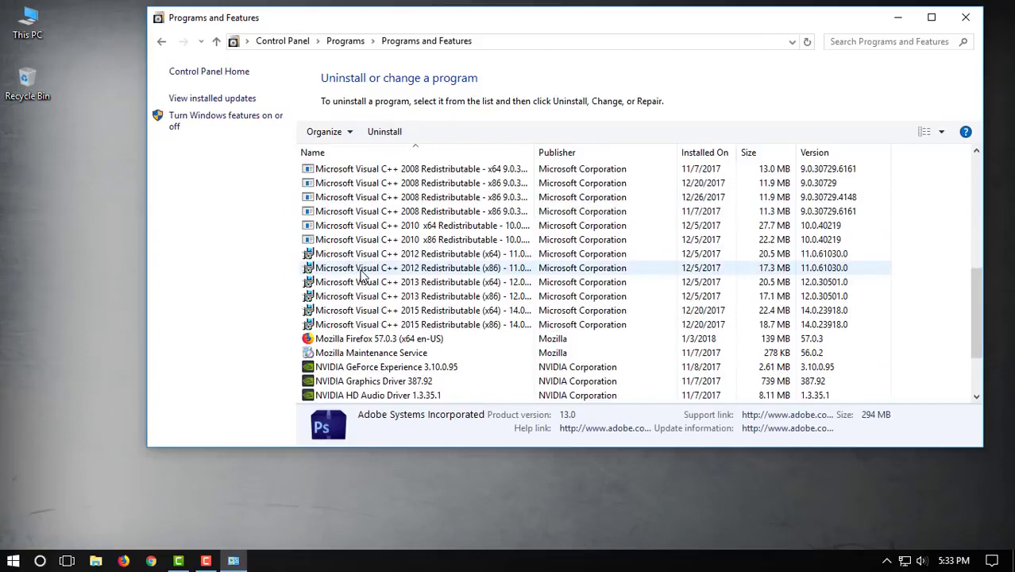
left_click(964, 17)
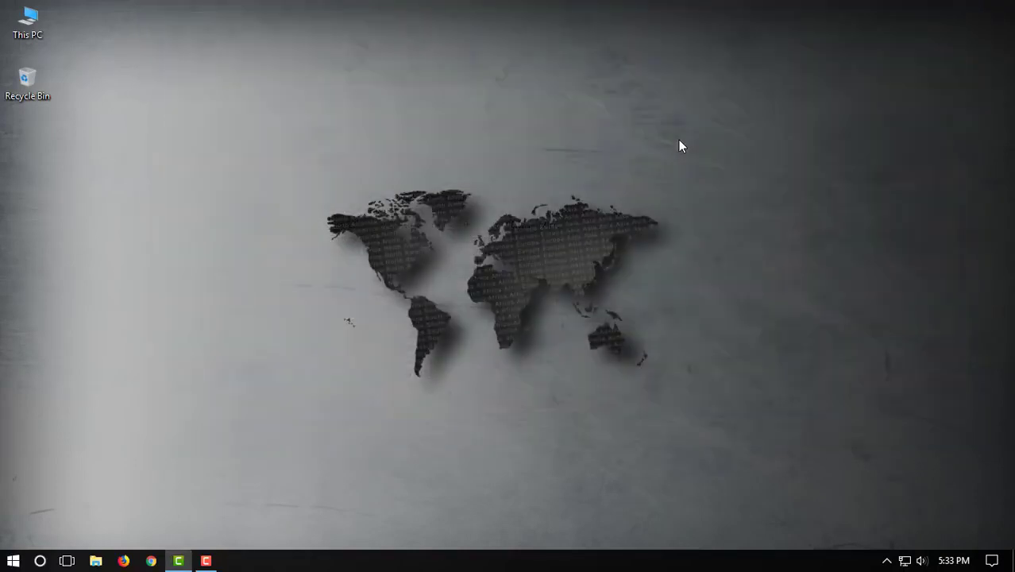